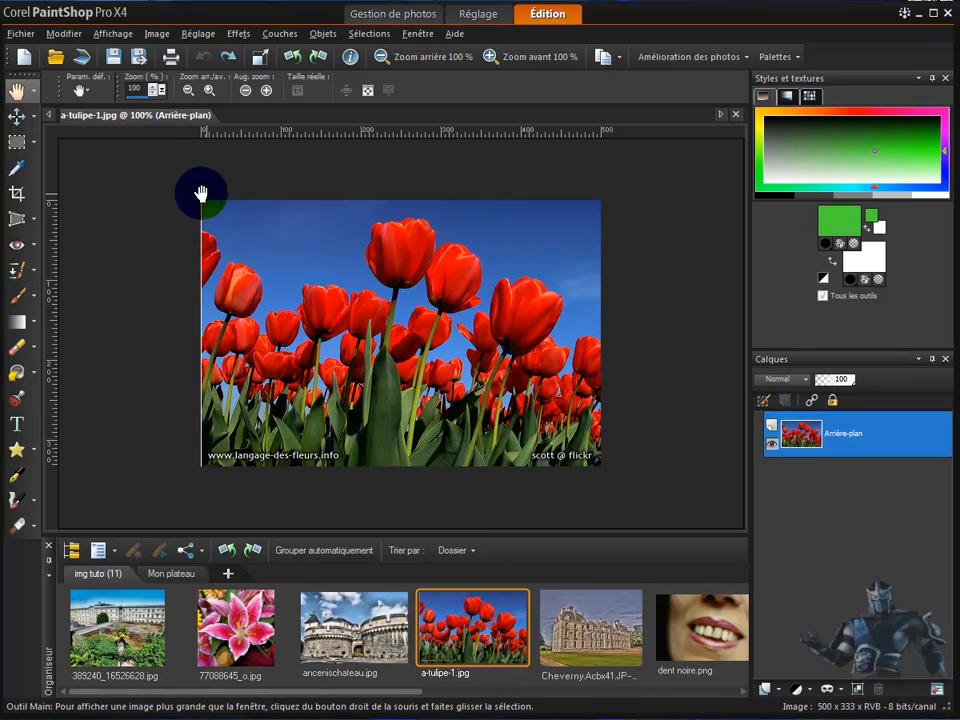
- Fit the image to the window and draw a rectangular selection around the heads of the two tallest tulips
{"action": "left_click", "coordinate": [368, 91]}
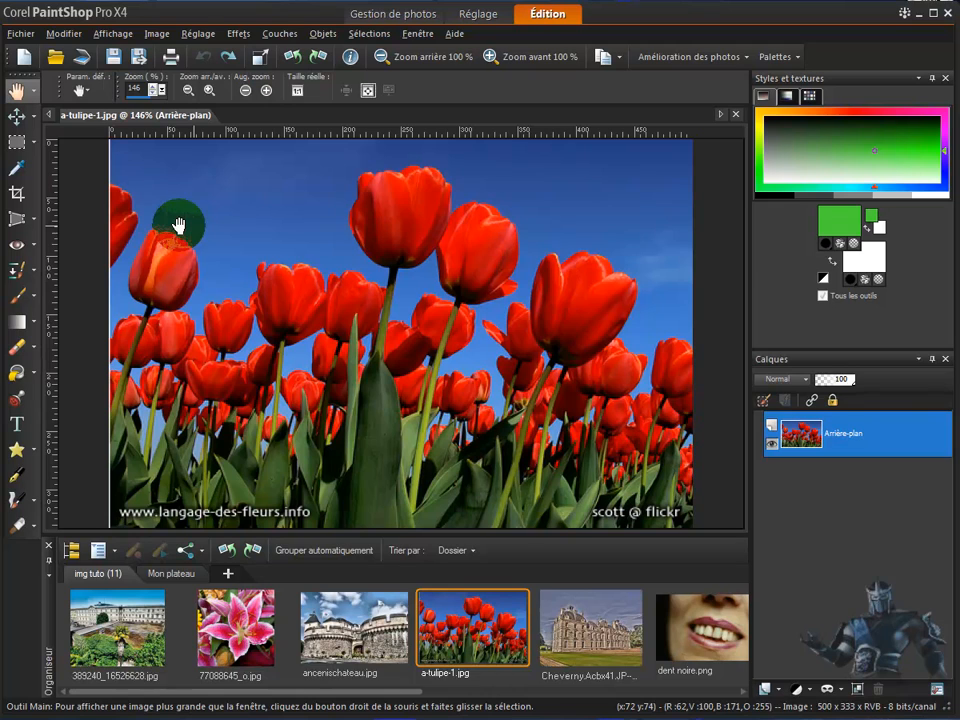
{"action": "left_click", "coordinate": [36, 148]}
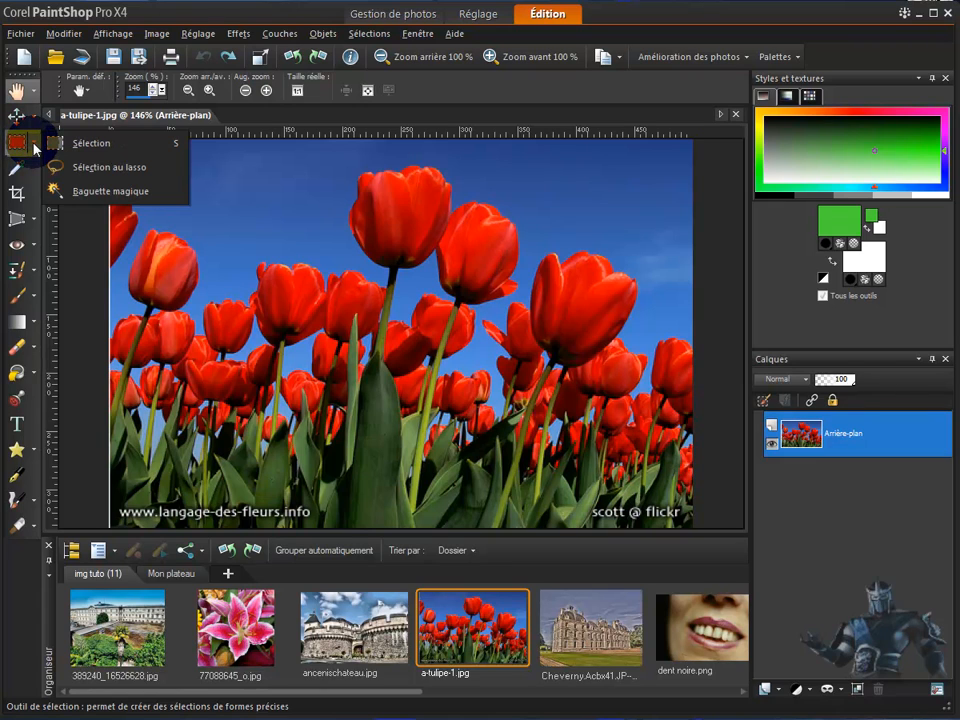
{"action": "left_click", "coordinate": [99, 150]}
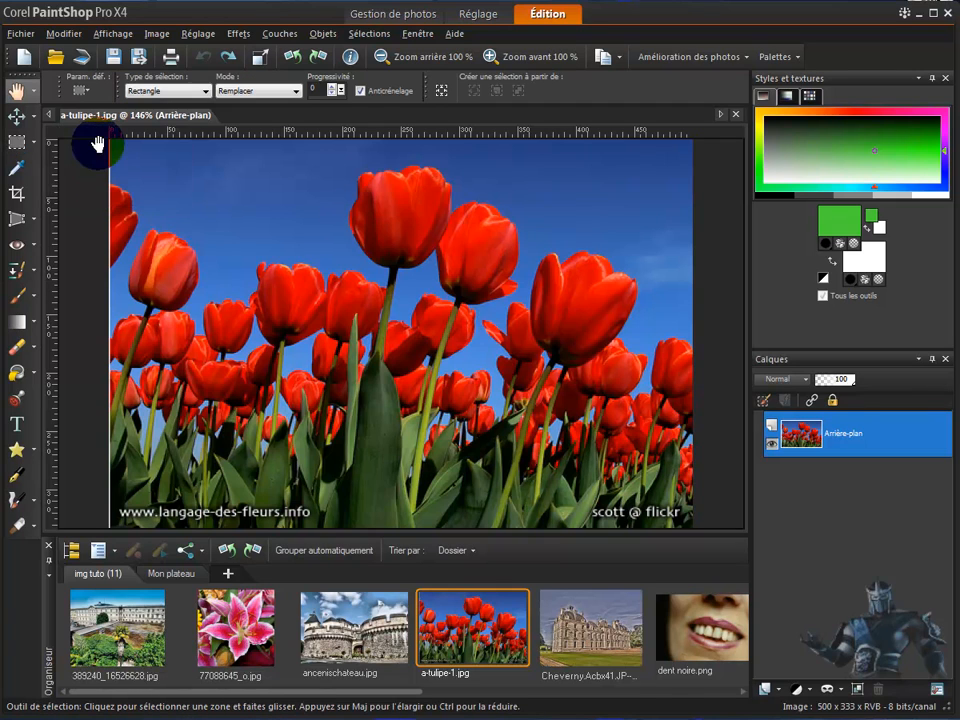
{"action": "left_click_drag", "start_coordinate": [310, 184], "coordinate": [553, 313]}
{"action": "left_click", "coordinate": [482, 199]}
{"action": "left_click", "coordinate": [305, 237]}
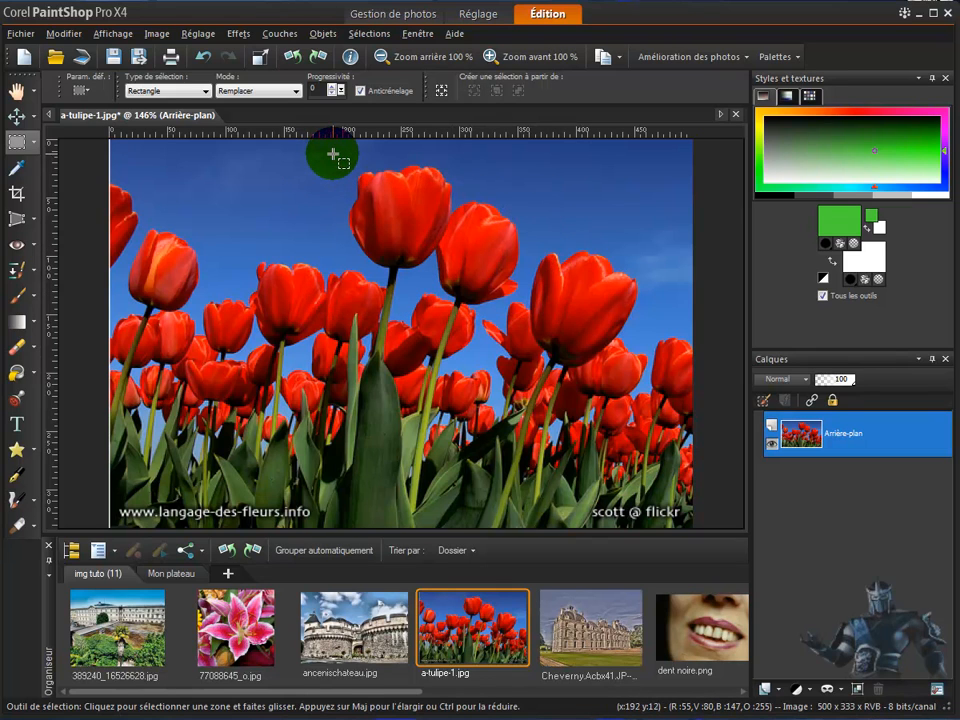
{"action": "left_click_drag", "start_coordinate": [342, 159], "coordinate": [527, 307]}
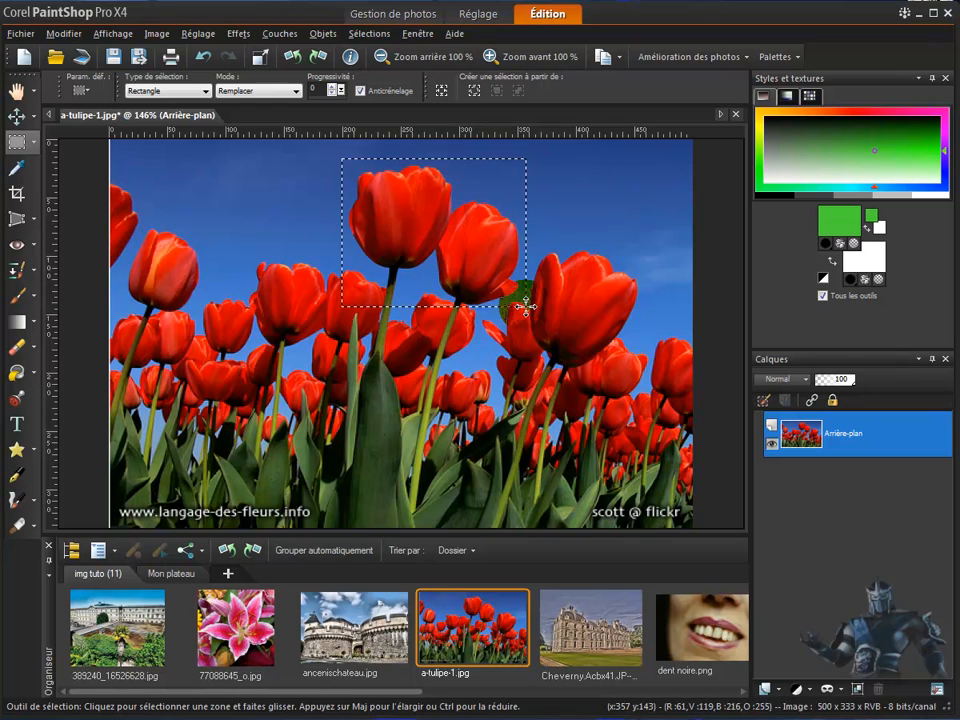
- Copy the selected tulips, paste them as a new layer, and check that layer alone by toggling the background's visibility
{"action": "left_click", "coordinate": [66, 37]}
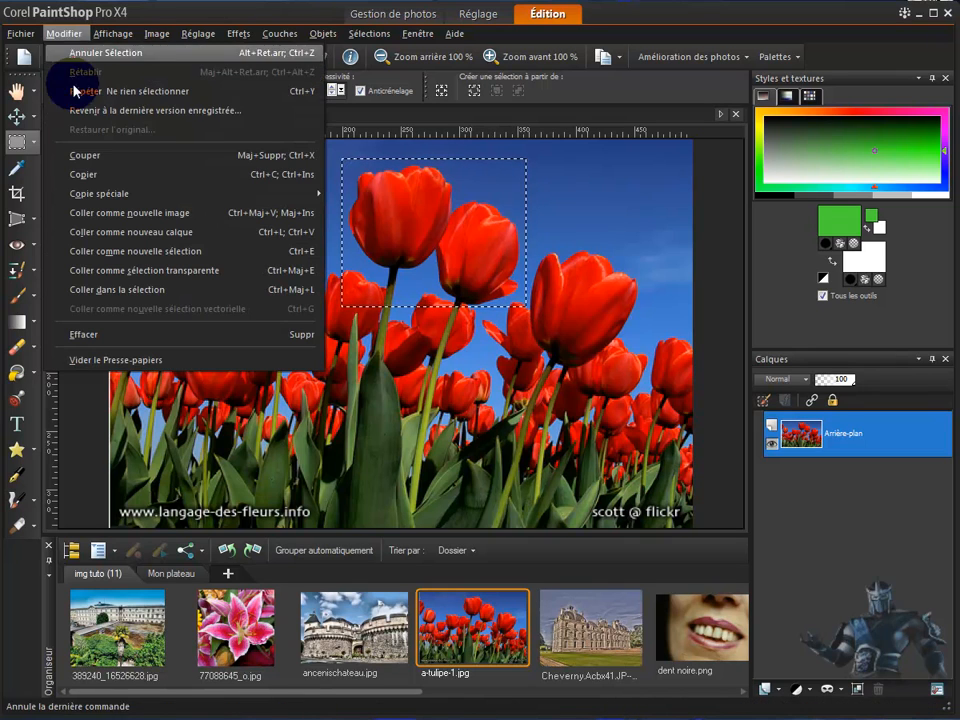
{"action": "left_click", "coordinate": [94, 178]}
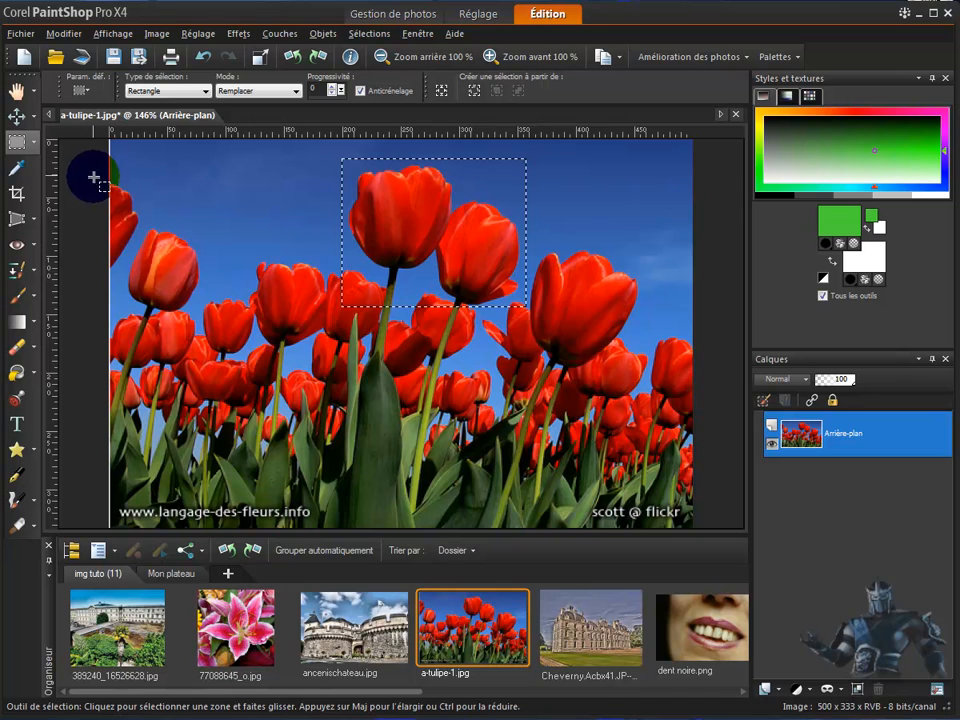
{"action": "left_click", "coordinate": [55, 30]}
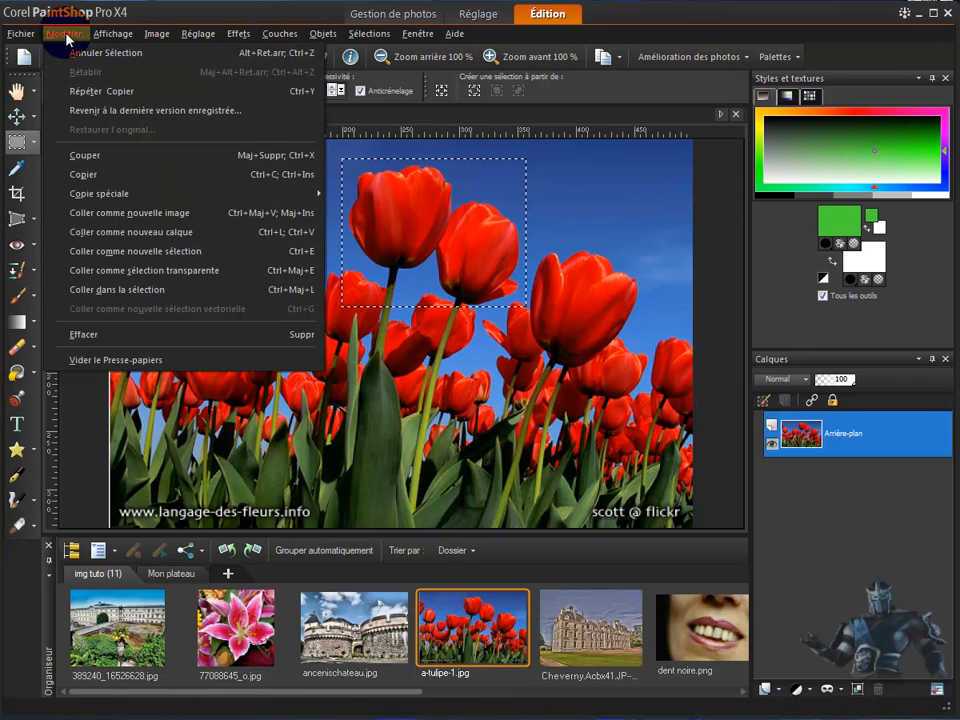
{"action": "left_click", "coordinate": [113, 238]}
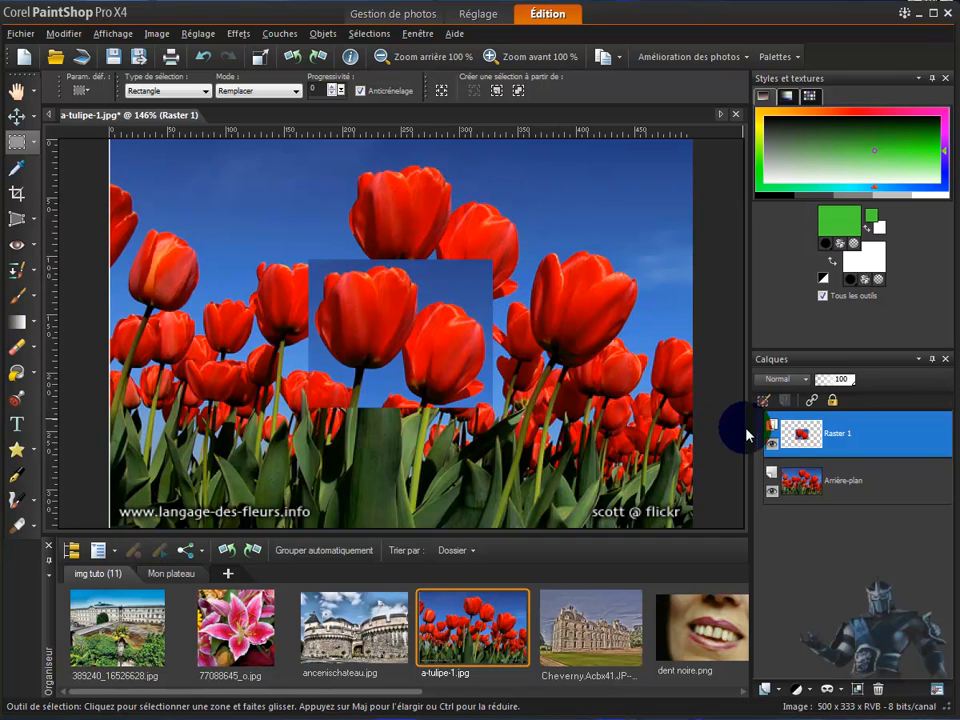
{"action": "left_click", "coordinate": [773, 492]}
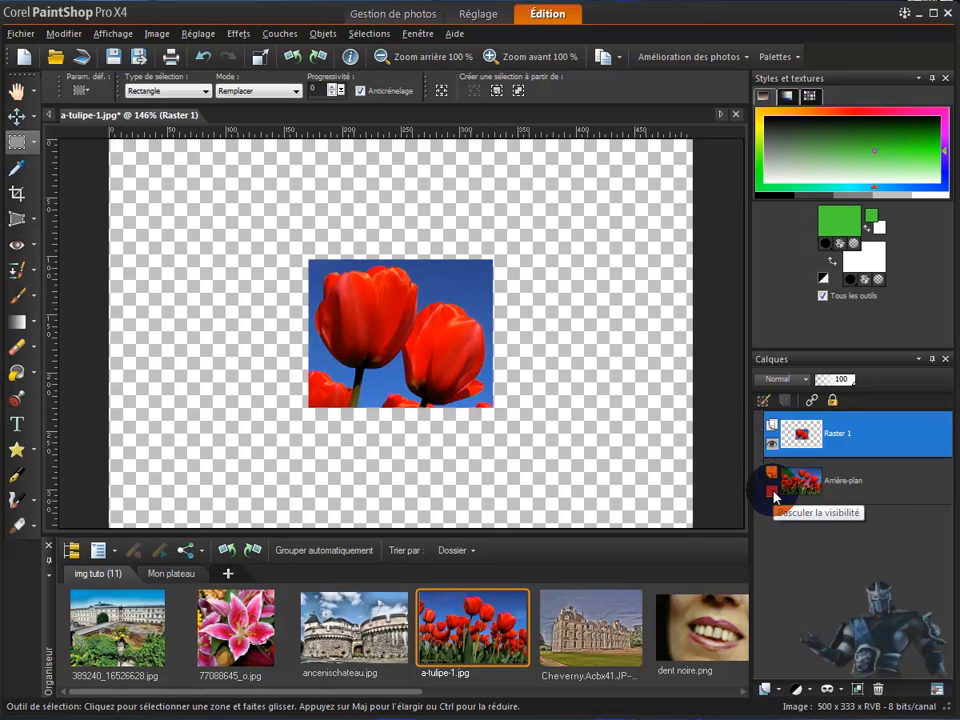
{"action": "left_click", "coordinate": [773, 492]}
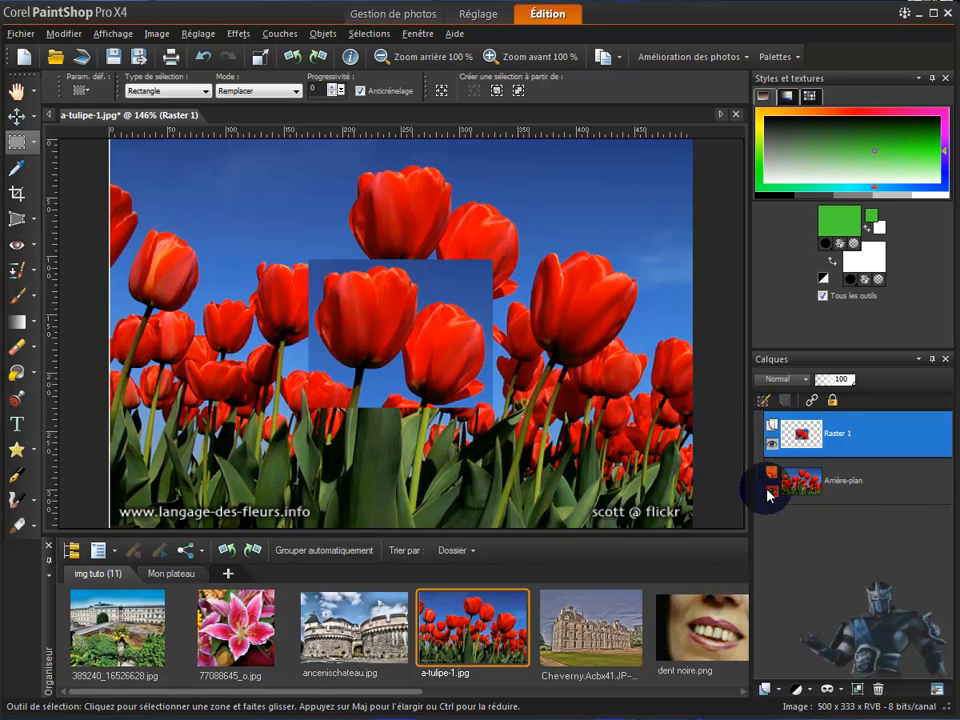
- Move the pasted tulip layer up beside the tallest tulips, and over onto the original flowers
{"action": "left_click", "coordinate": [17, 116]}
{"action": "left_click_drag", "start_coordinate": [377, 326], "coordinate": [294, 224]}
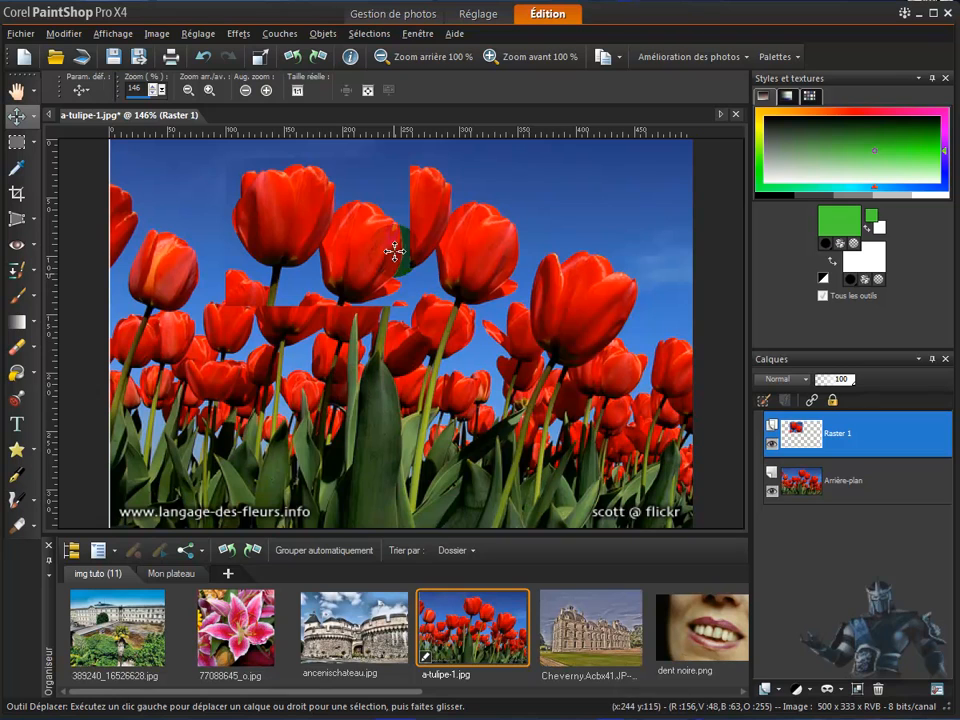
{"action": "left_click_drag", "start_coordinate": [304, 207], "coordinate": [418, 218]}
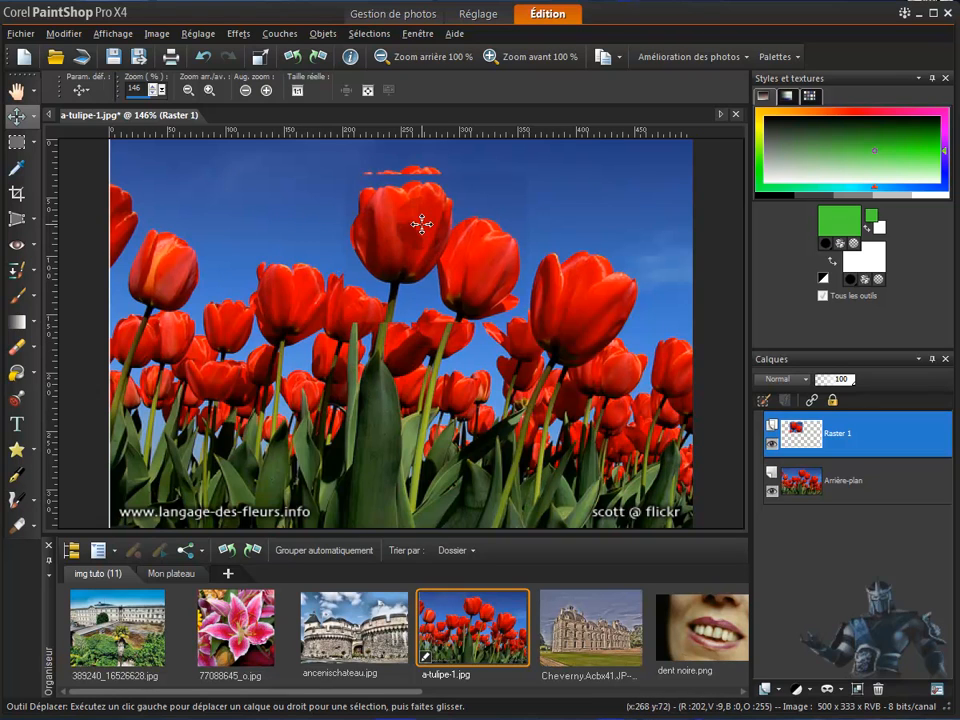
- Undo the layer moves and the pasted tulip layer until only the original background remains
{"action": "left_click", "coordinate": [202, 62]}
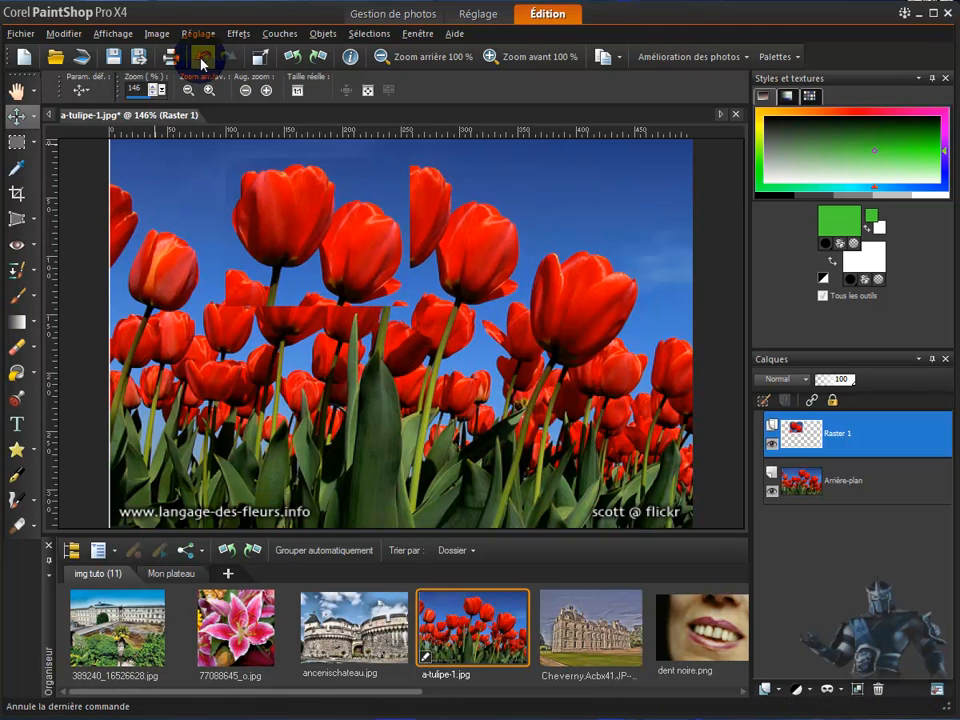
{"action": "left_click", "coordinate": [202, 62]}
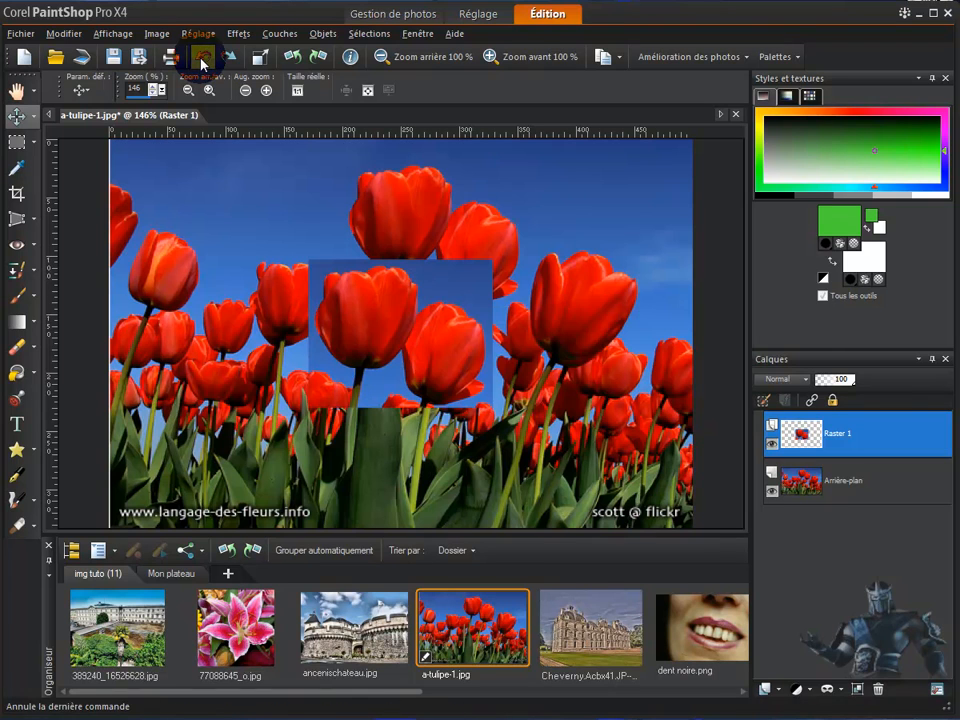
{"action": "left_click", "coordinate": [202, 62]}
{"action": "left_click", "coordinate": [202, 62]}
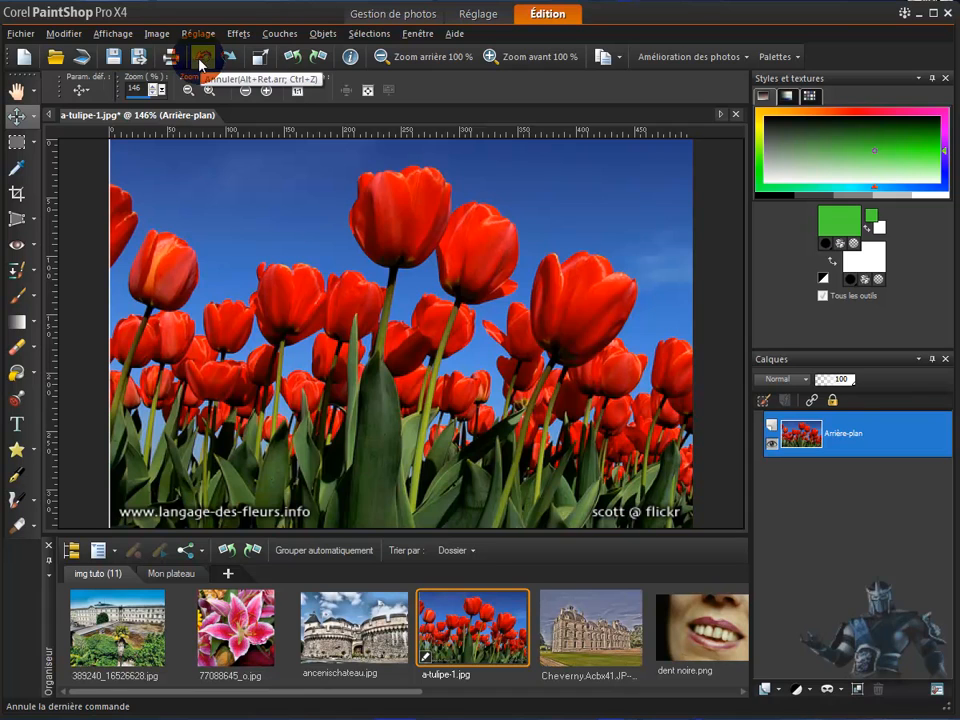
- Draw a rectangular selection around the two tallest tulips and try to shift that area with the Move tool
{"action": "left_click", "coordinate": [16, 141]}
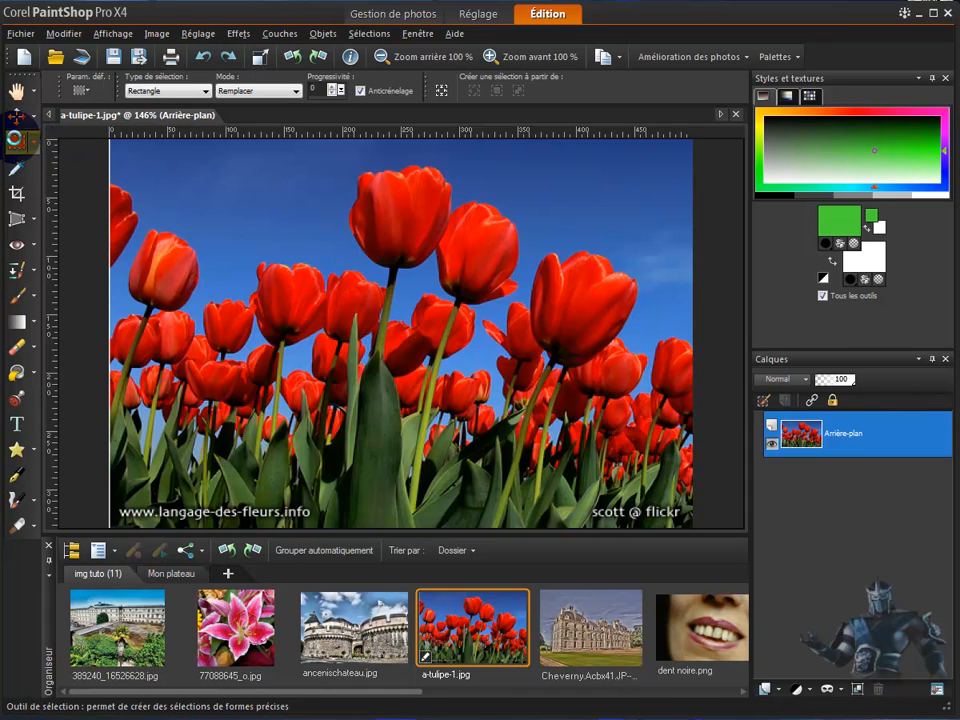
{"action": "left_click_drag", "start_coordinate": [322, 159], "coordinate": [549, 321]}
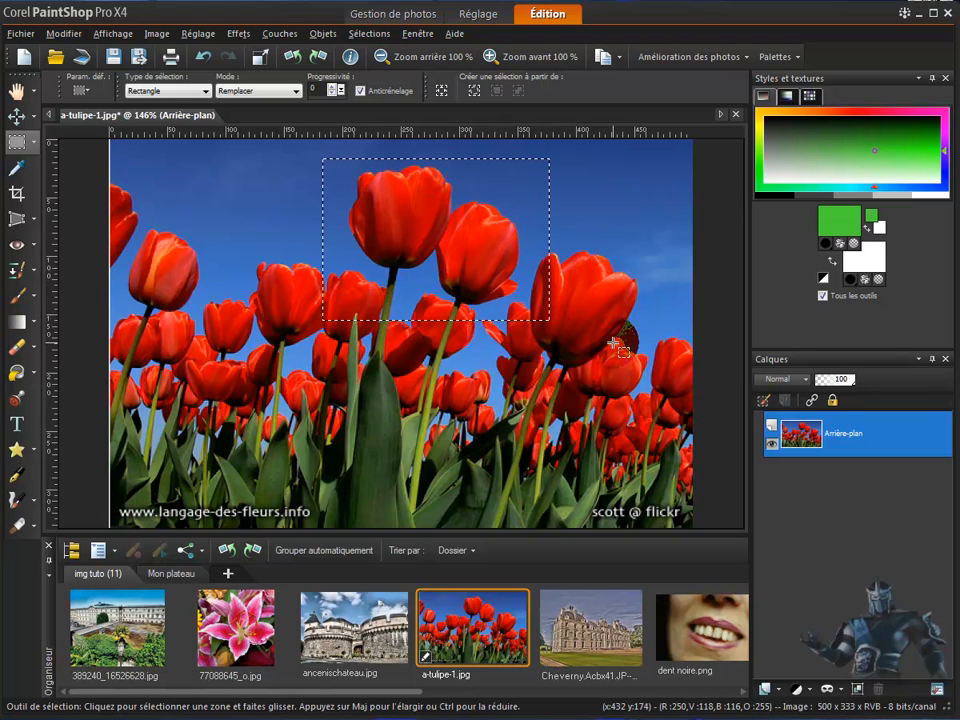
{"action": "left_click", "coordinate": [20, 119]}
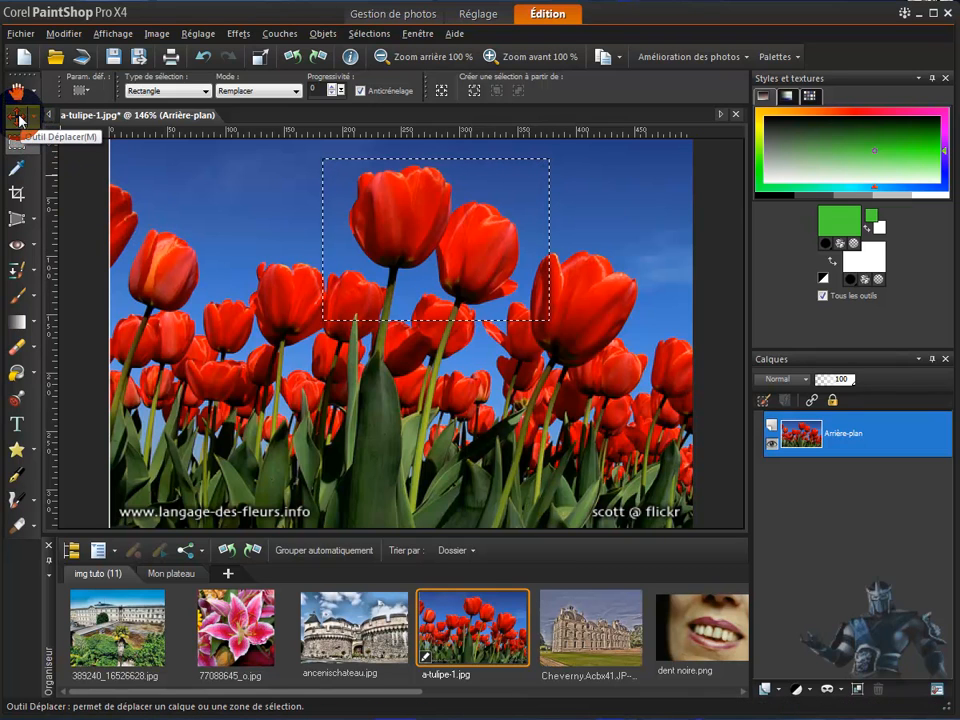
{"action": "left_click", "coordinate": [20, 119]}
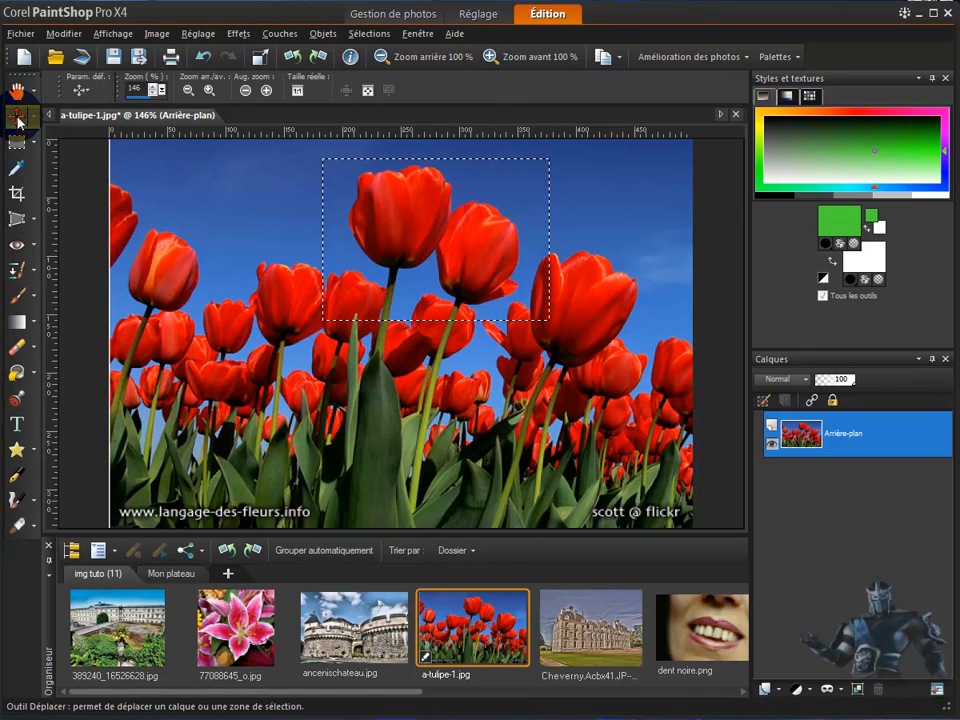
{"action": "left_click", "coordinate": [397, 242]}
{"action": "mouse_move", "coordinate": [395, 242]}
{"action": "left_mouse_down"}
{"action": "mouse_move", "coordinate": [369, 266]}
{"action": "mouse_move", "coordinate": [407, 249]}
{"action": "mouse_move", "coordinate": [396, 238]}
{"action": "left_mouse_up"}
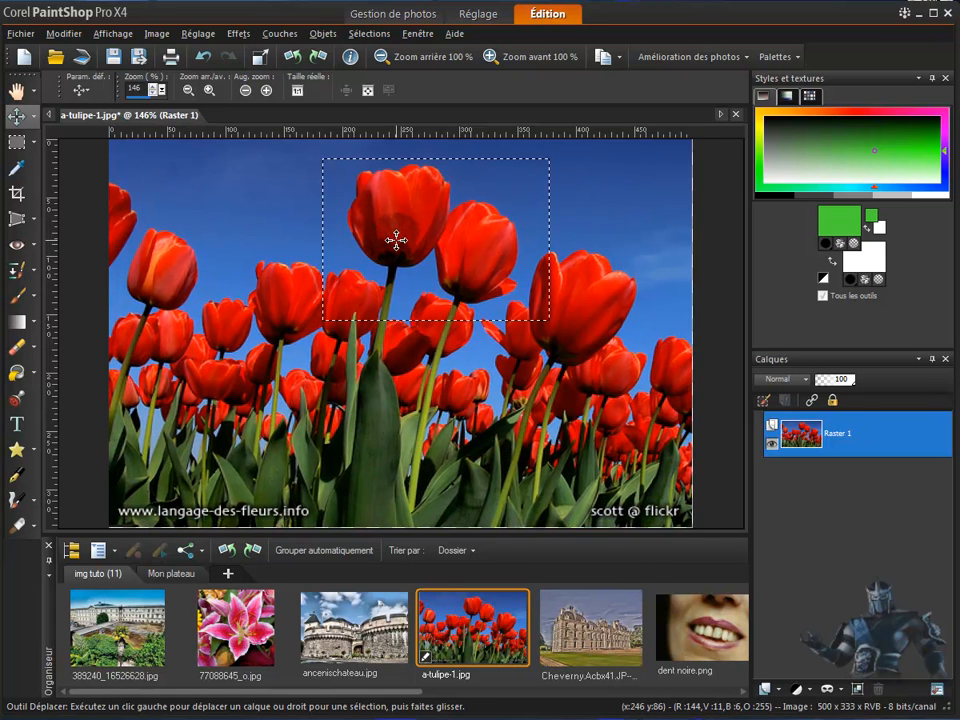
- Float the selected tulips with the Selection tool, moving them over the lower-left flowers and across to the lower-right ones
{"action": "left_click", "coordinate": [17, 141]}
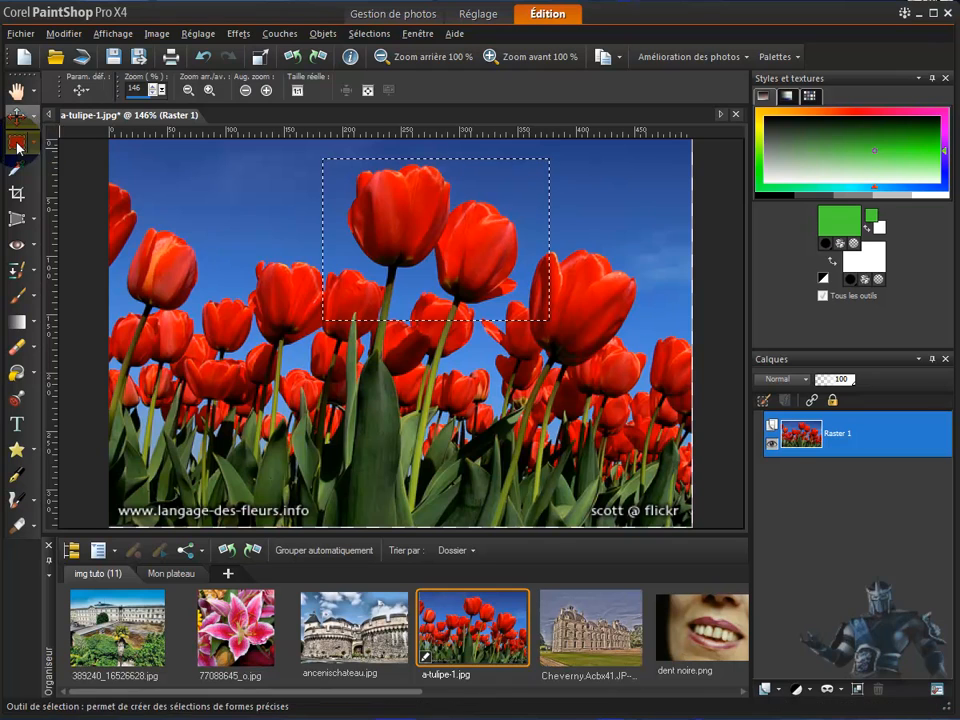
{"action": "left_click_drag", "start_coordinate": [413, 216], "coordinate": [258, 308]}
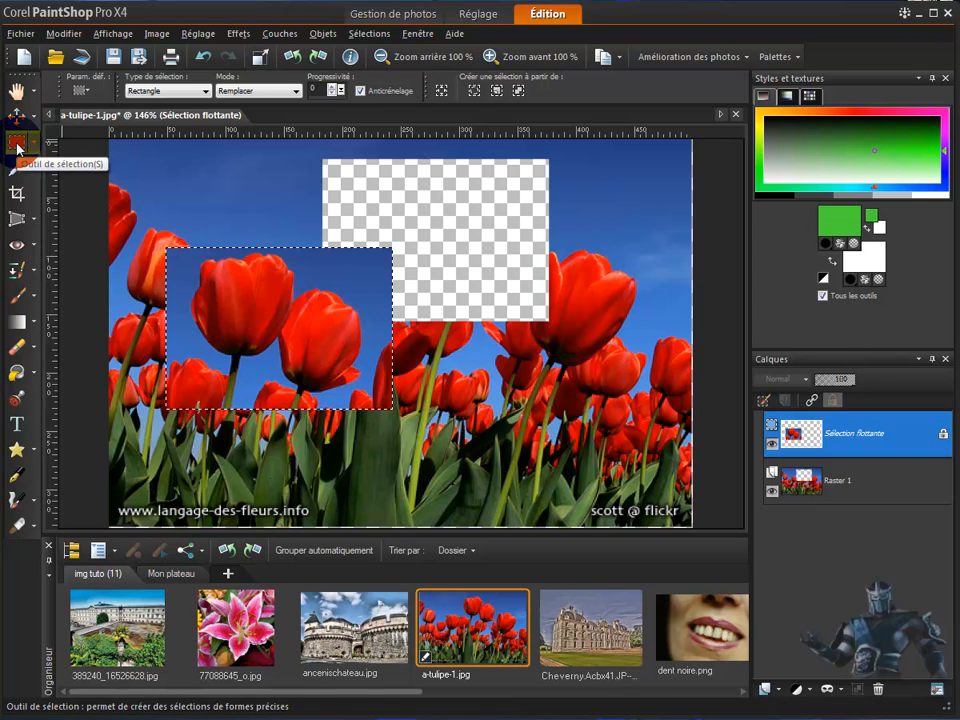
{"action": "left_click_drag", "start_coordinate": [238, 315], "coordinate": [518, 404]}
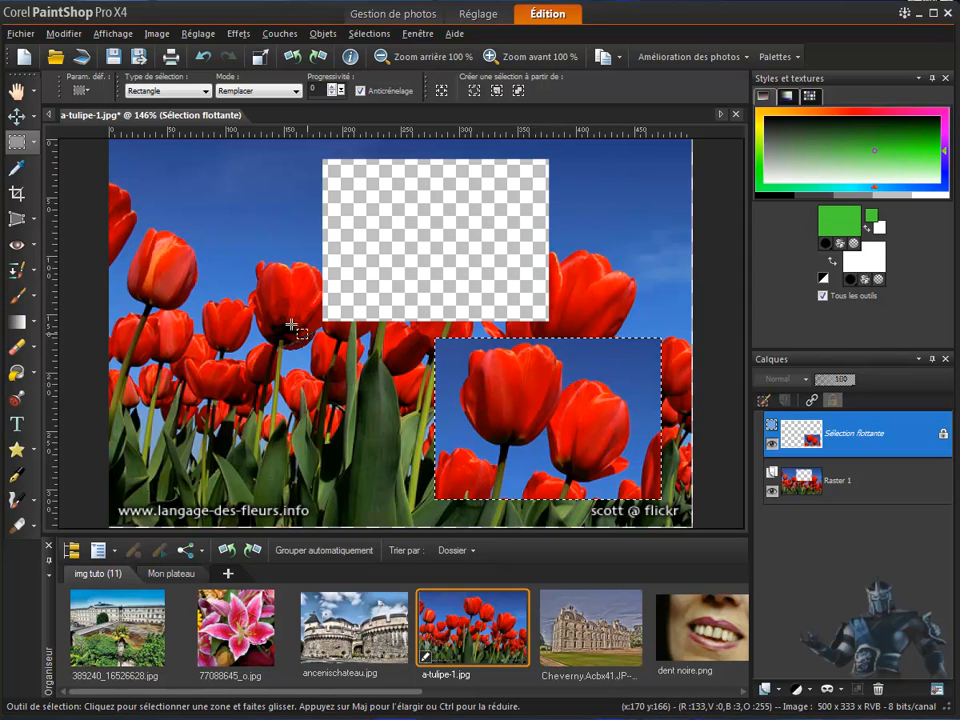
- Undo both moves of the floating selection and deselect the rectangular area
{"action": "left_click", "coordinate": [203, 57]}
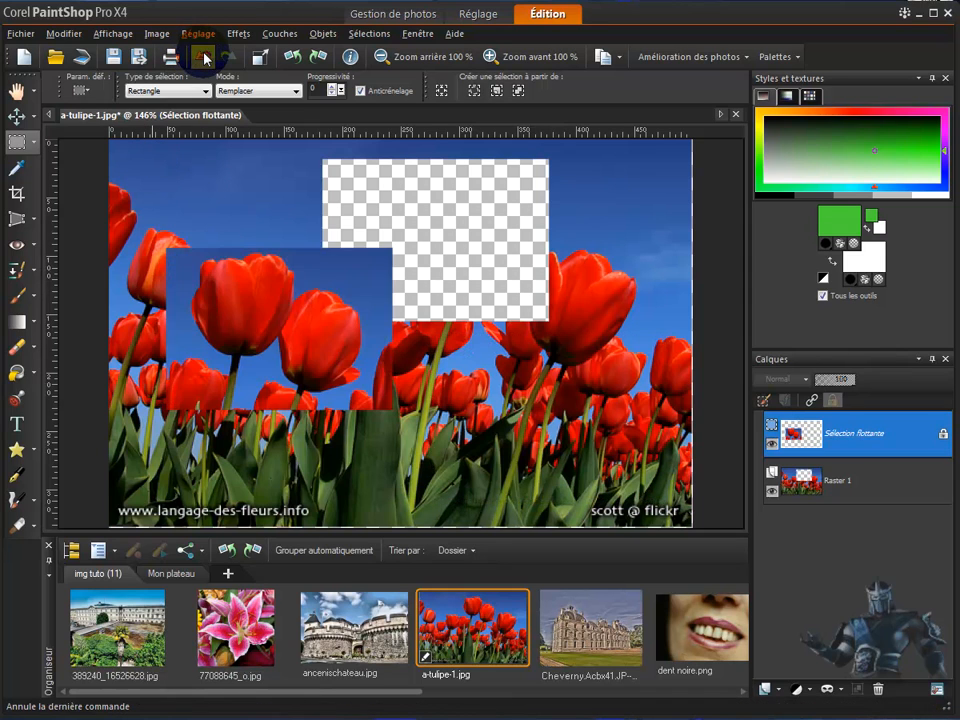
{"action": "left_click", "coordinate": [203, 57]}
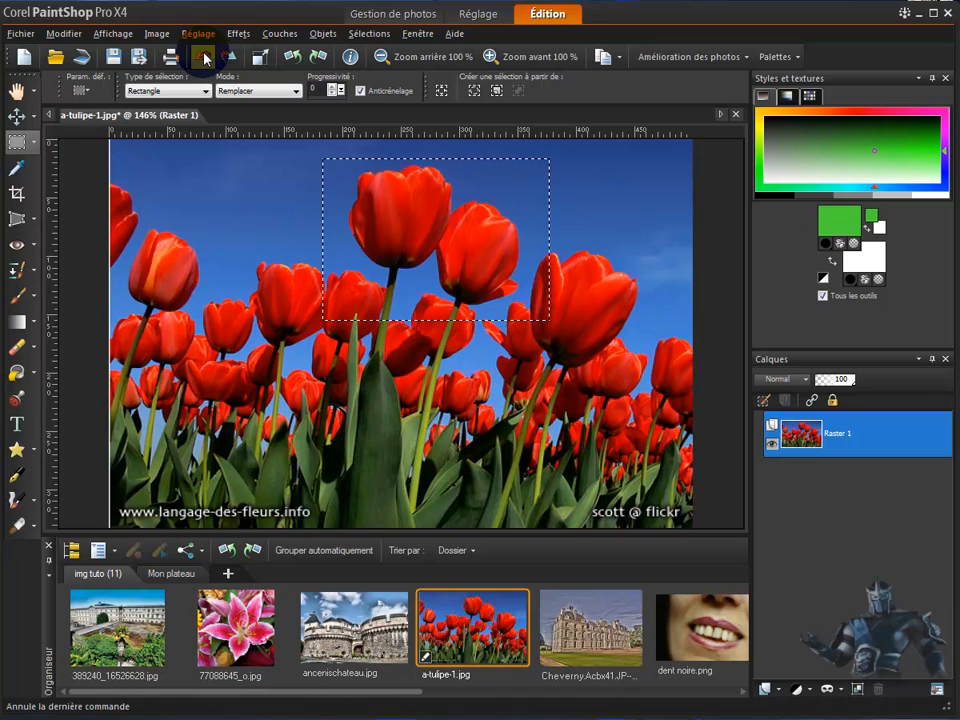
{"action": "left_click", "coordinate": [324, 263]}
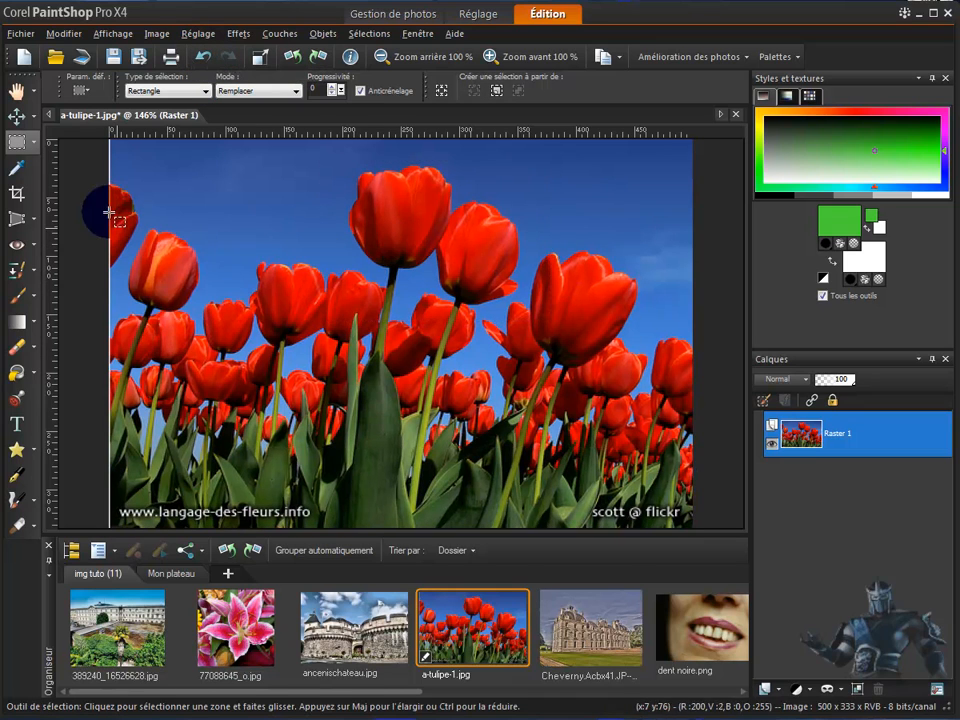
- Activate the lasso selection tool, enlarge the view to 250%, and move the layer down to show the tallest tulip's whole head
{"action": "left_click", "coordinate": [31, 143]}
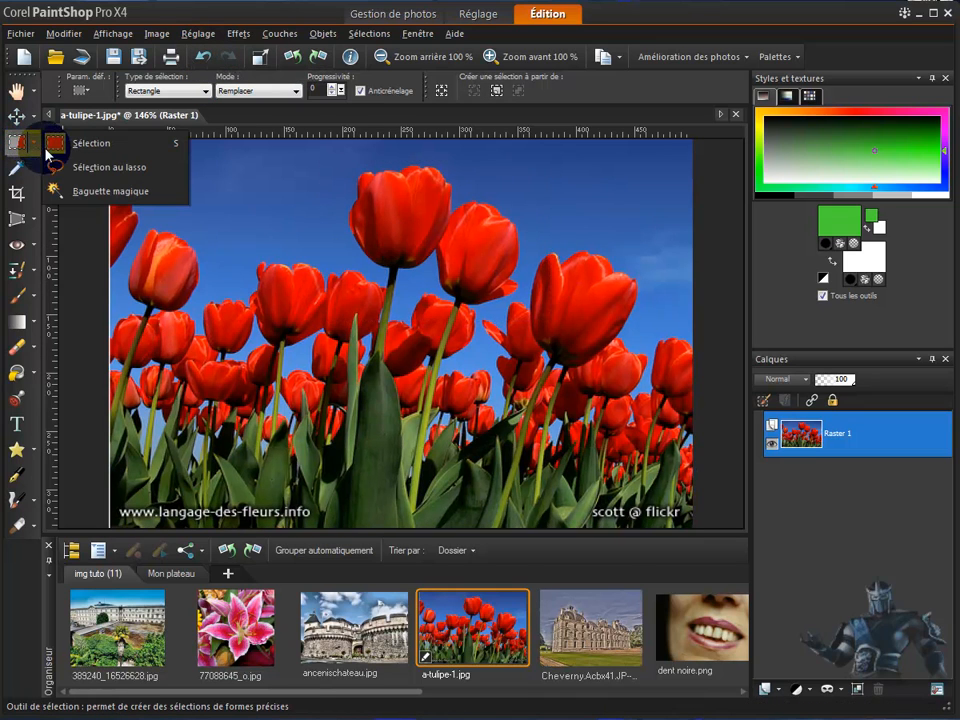
{"action": "left_click", "coordinate": [92, 176]}
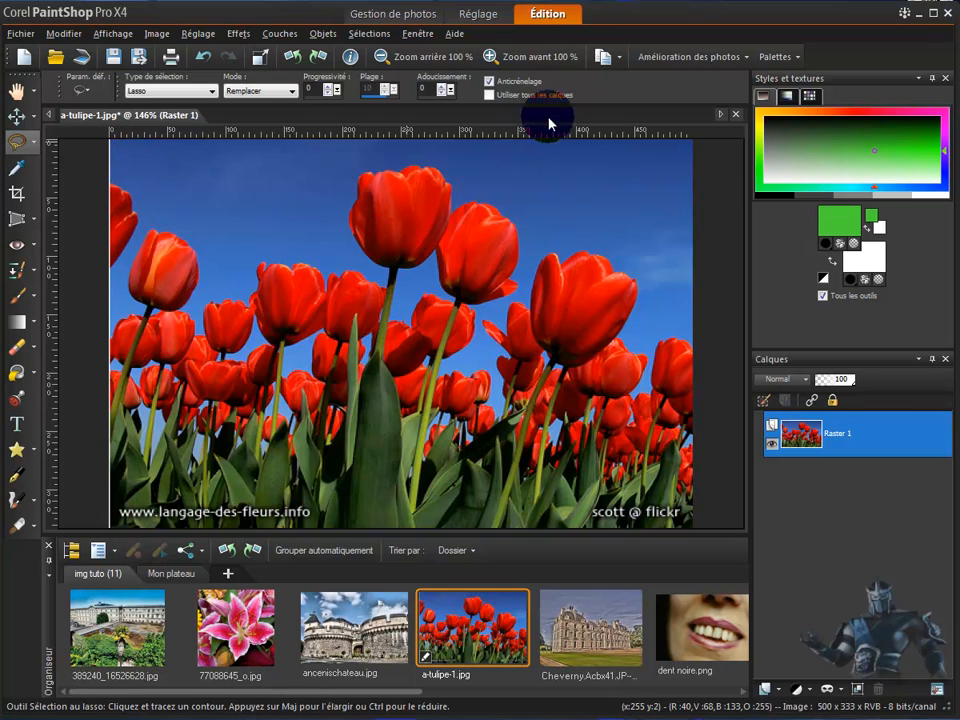
{"action": "left_click", "coordinate": [530, 61]}
{"action": "left_click", "coordinate": [530, 61]}
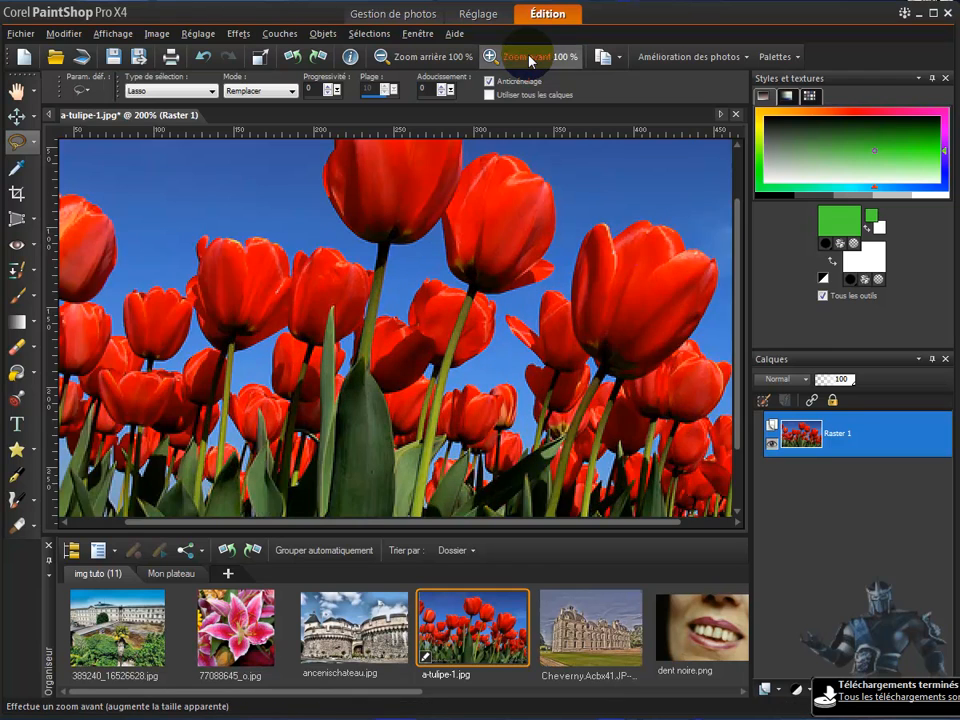
{"action": "left_click", "coordinate": [530, 61]}
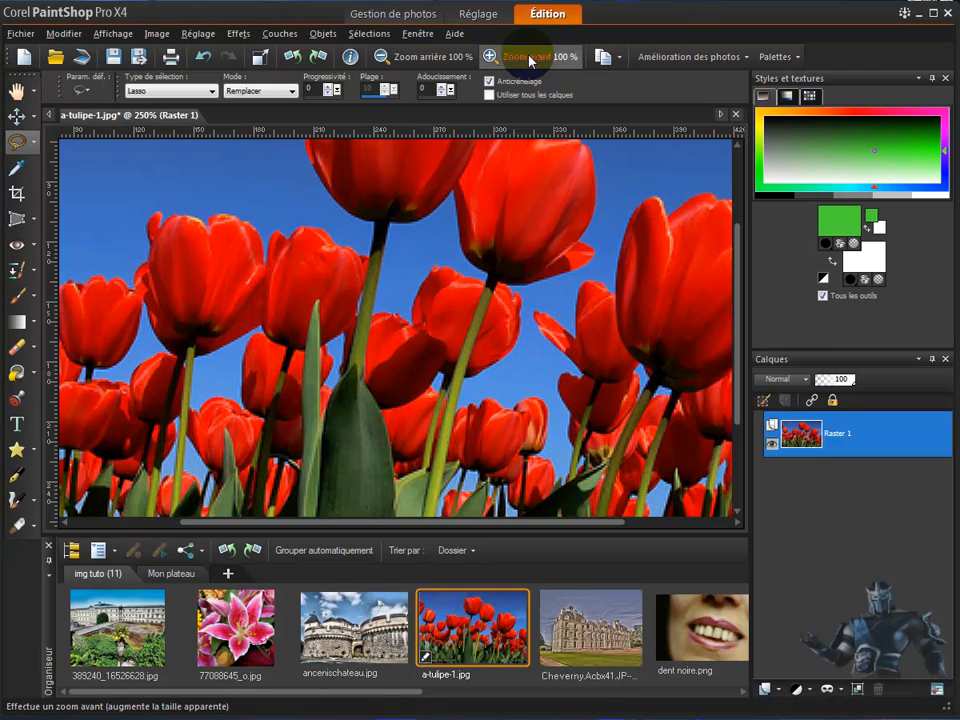
{"action": "left_click", "coordinate": [16, 116]}
{"action": "left_click_drag", "start_coordinate": [279, 199], "coordinate": [275, 314]}
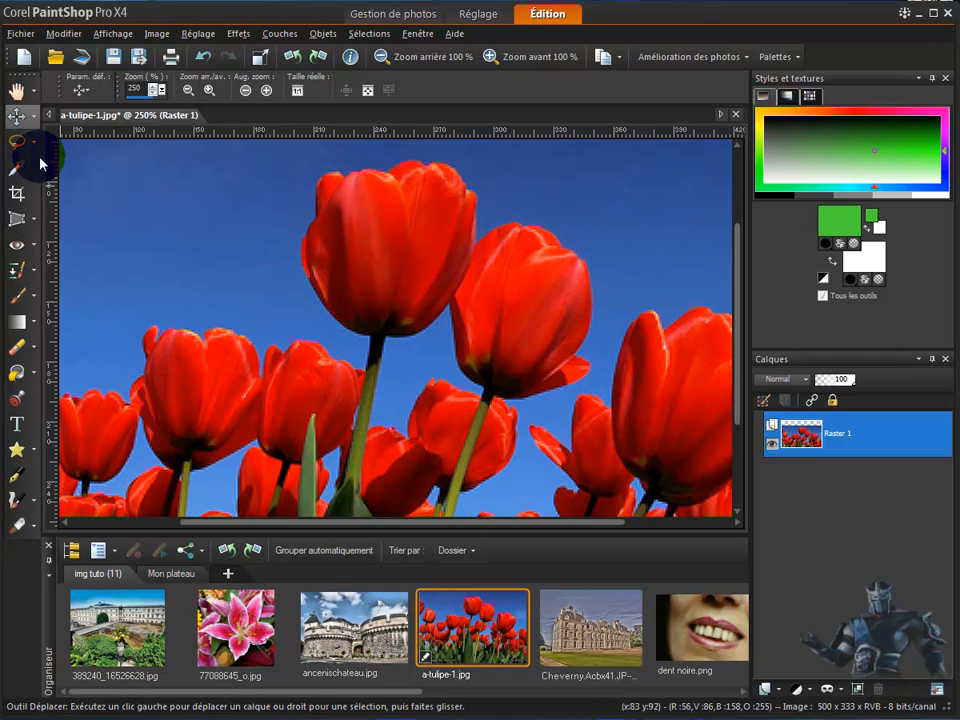
- Outline the tallest tulip's head with the lasso, clearing the first outline and tracing the petal edges again
{"action": "left_click", "coordinate": [17, 140]}
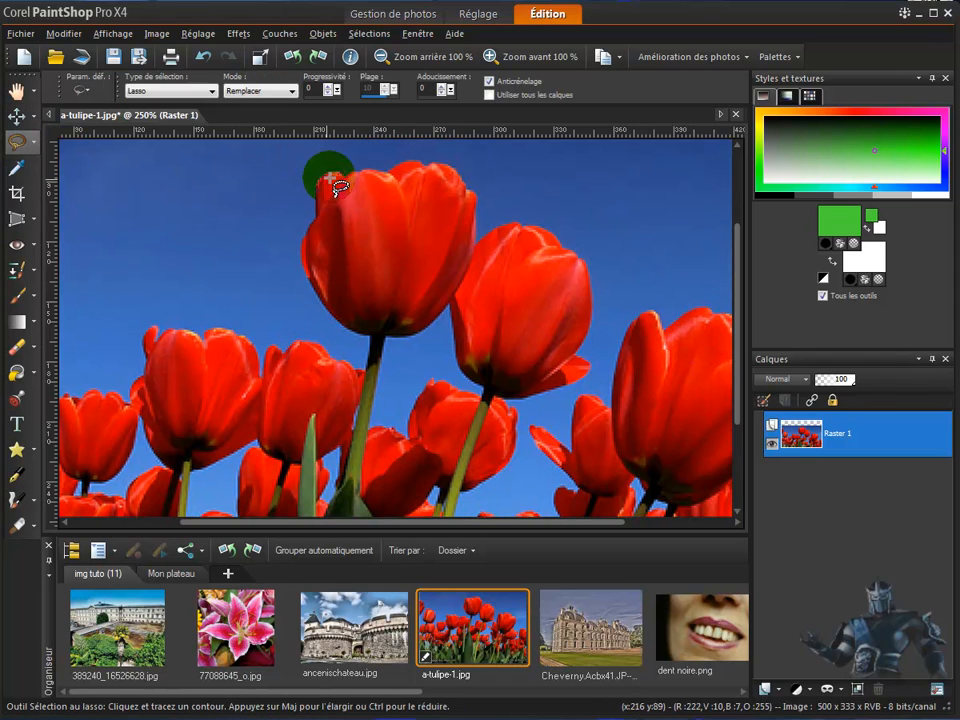
{"action": "mouse_move", "coordinate": [335, 172]}
{"action": "left_mouse_down"}
{"action": "mouse_move", "coordinate": [304, 262]}
{"action": "mouse_move", "coordinate": [326, 313]}
{"action": "mouse_move", "coordinate": [386, 340]}
{"action": "mouse_move", "coordinate": [429, 330]}
{"action": "mouse_move", "coordinate": [474, 259]}
{"action": "mouse_move", "coordinate": [477, 194]}
{"action": "mouse_move", "coordinate": [449, 158]}
{"action": "mouse_move", "coordinate": [382, 178]}
{"action": "mouse_move", "coordinate": [324, 174]}
{"action": "left_mouse_up"}
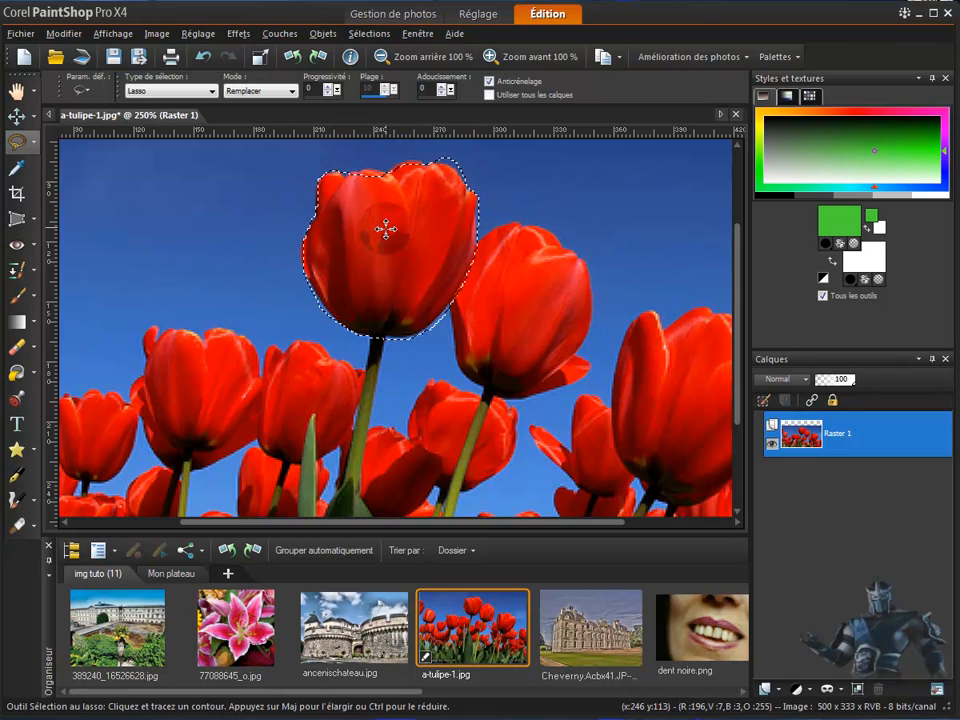
{"action": "left_click", "coordinate": [376, 231]}
{"action": "mouse_move", "coordinate": [390, 184]}
{"action": "left_mouse_down"}
{"action": "mouse_move", "coordinate": [321, 176]}
{"action": "mouse_move", "coordinate": [305, 251]}
{"action": "mouse_move", "coordinate": [316, 293]}
{"action": "mouse_move", "coordinate": [350, 328]}
{"action": "mouse_move", "coordinate": [400, 338]}
{"action": "mouse_move", "coordinate": [437, 321]}
{"action": "mouse_move", "coordinate": [465, 276]}
{"action": "mouse_move", "coordinate": [474, 195]}
{"action": "left_mouse_up"}
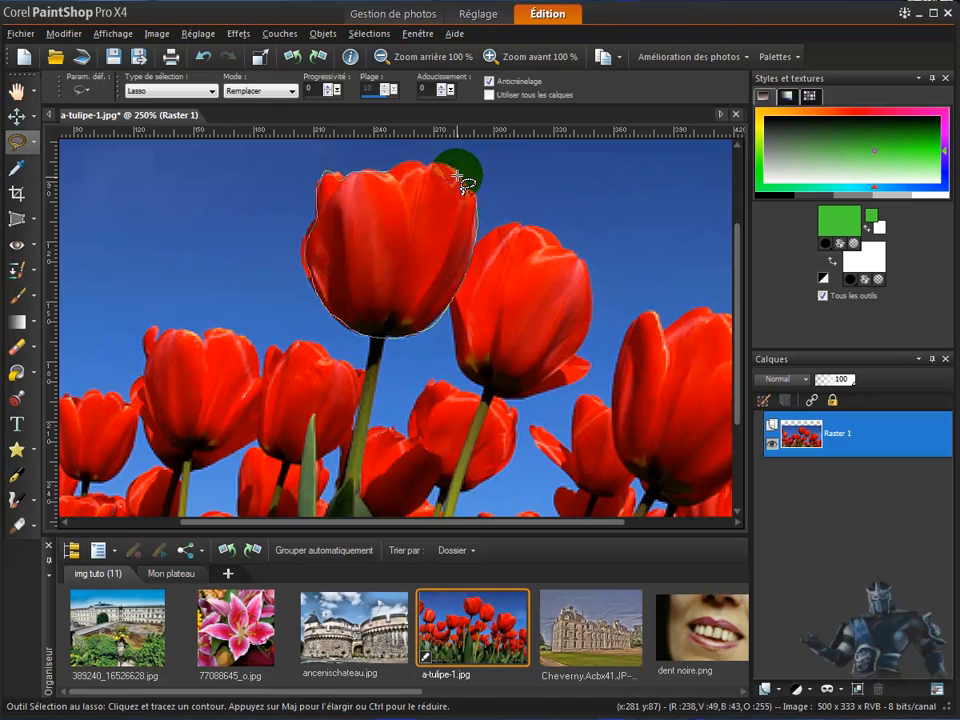
{"action": "mouse_move", "coordinate": [436, 165]}
{"action": "left_mouse_down"}
{"action": "mouse_move", "coordinate": [409, 160]}
{"action": "mouse_move", "coordinate": [387, 174]}
{"action": "left_mouse_up"}
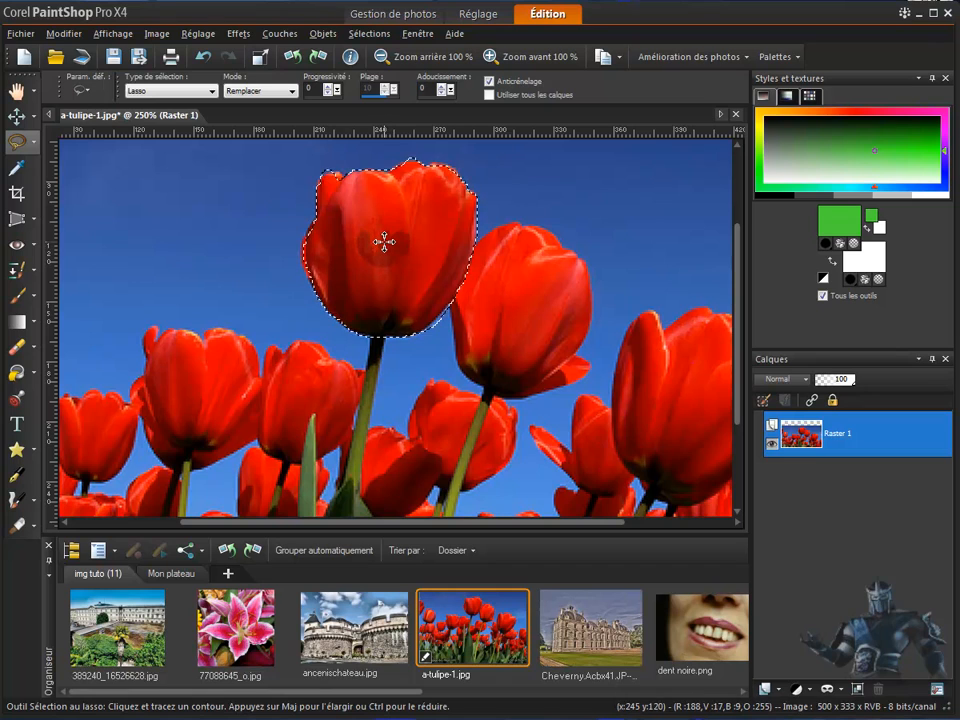
- Move the lassoed tulip head over the flowers to its left, and undo the move
{"action": "left_click_drag", "start_coordinate": [381, 240], "coordinate": [209, 281]}
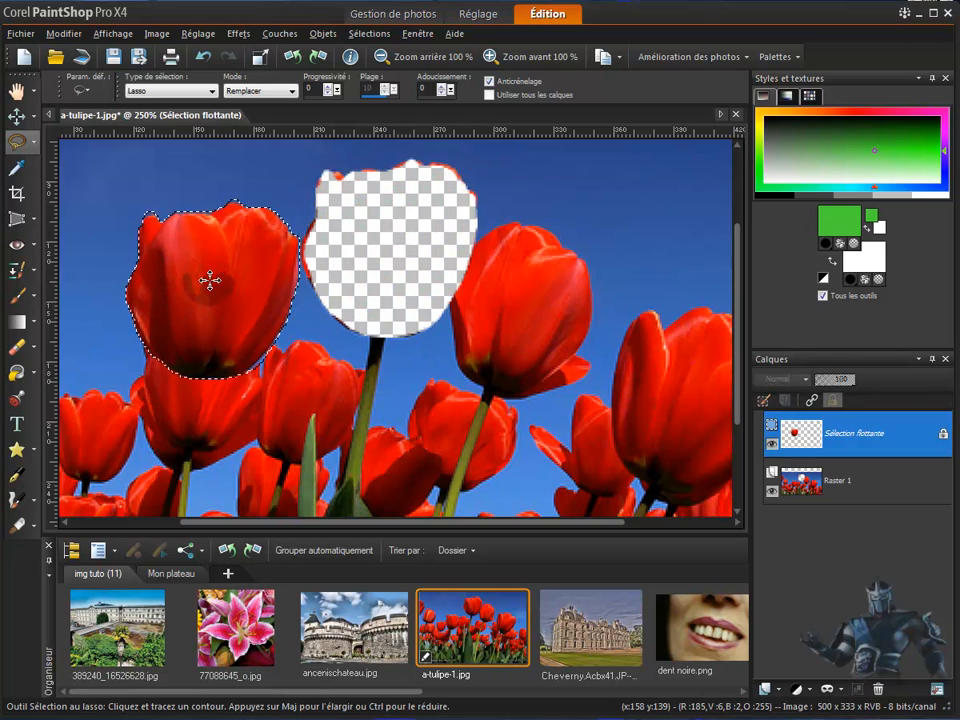
{"action": "left_click", "coordinate": [203, 57]}
{"action": "left_click", "coordinate": [203, 57]}
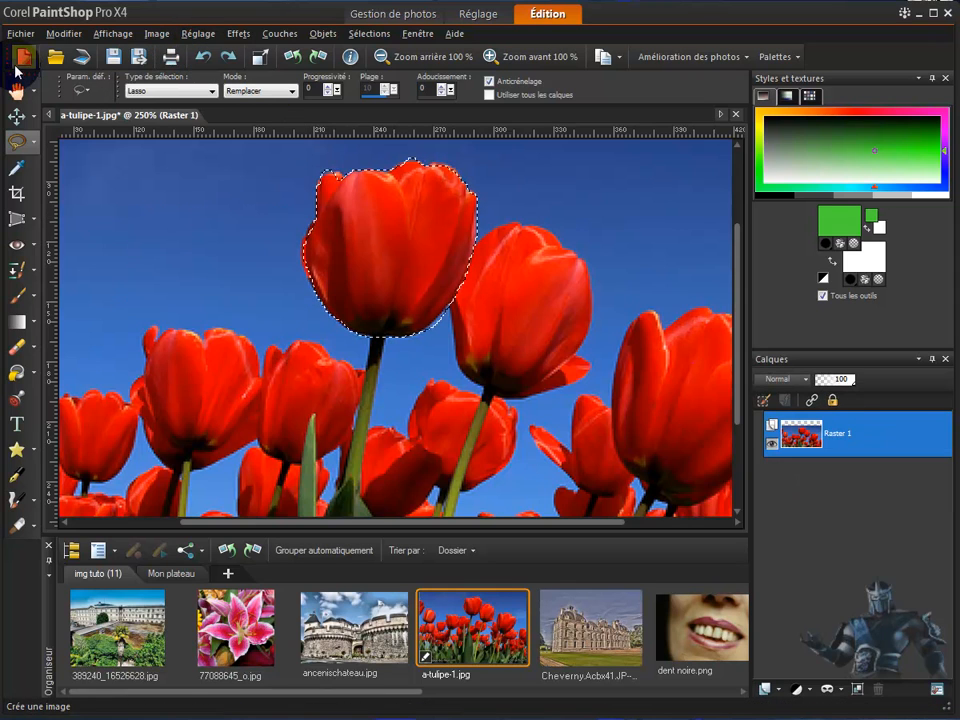
- Copy the lassoed tulip head and paste it as a new layer
{"action": "left_click", "coordinate": [64, 33]}
{"action": "left_click", "coordinate": [80, 131]}
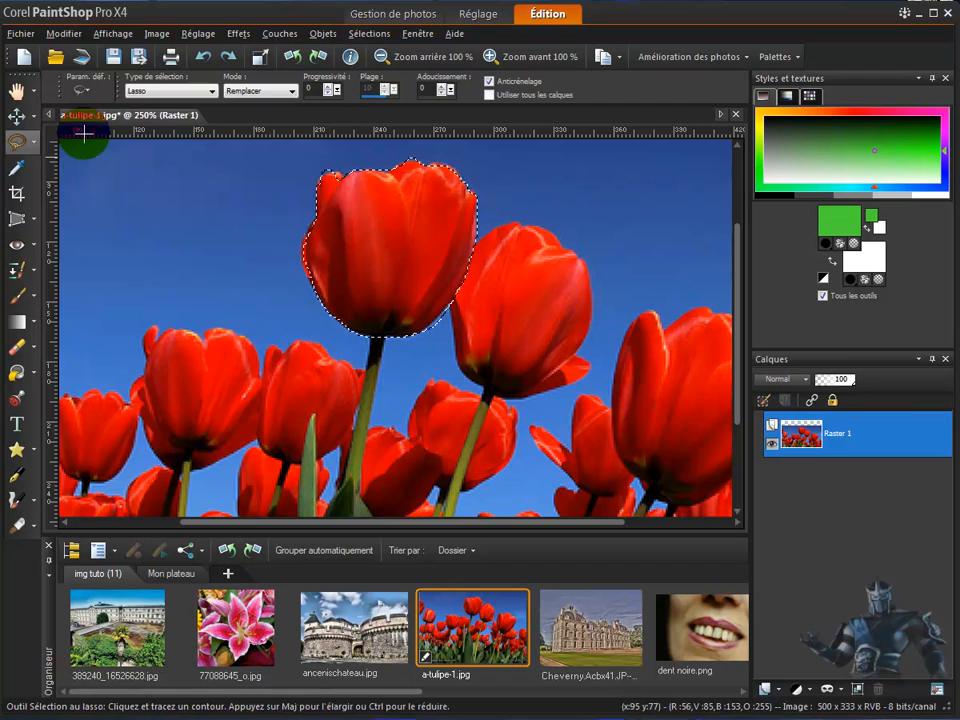
{"action": "left_click", "coordinate": [64, 33]}
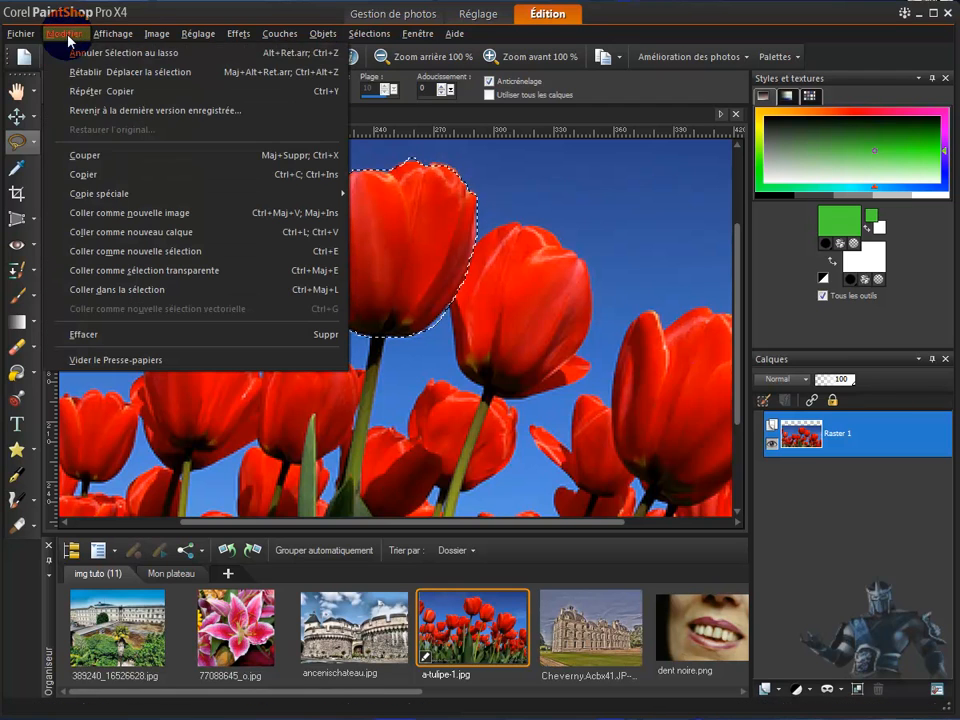
{"action": "left_click", "coordinate": [110, 237]}
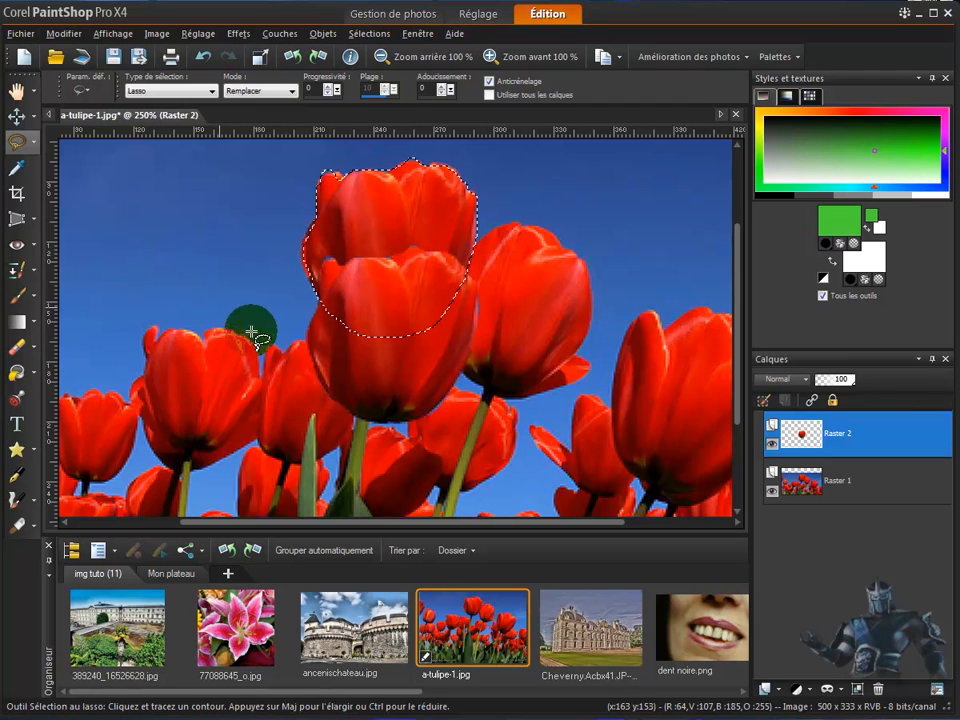
- Deselect the outline and move the pasted tulip head into the sky just left of the original flower
{"action": "left_click", "coordinate": [17, 116]}
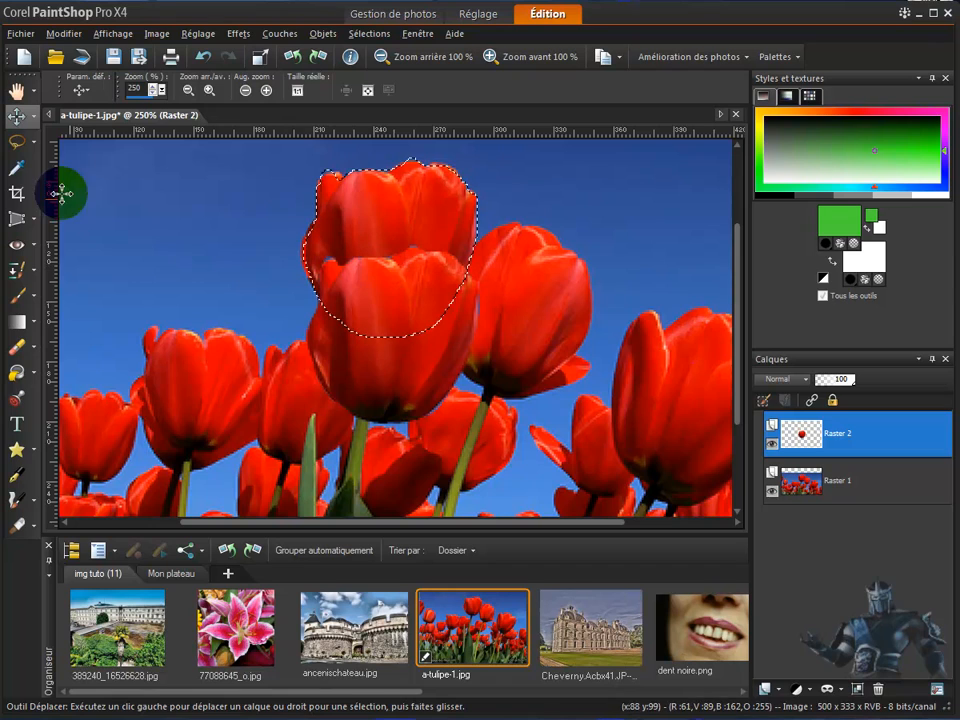
{"action": "left_click", "coordinate": [17, 141]}
{"action": "left_click", "coordinate": [221, 229]}
{"action": "left_click", "coordinate": [17, 116]}
{"action": "left_click_drag", "start_coordinate": [349, 356], "coordinate": [720, 447]}
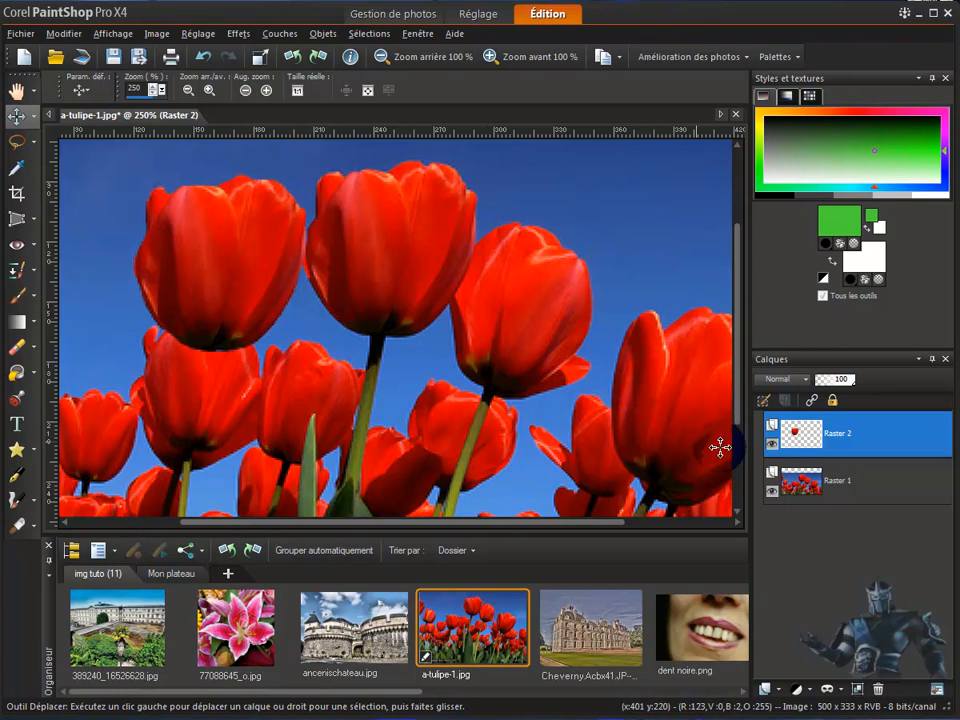
- Hide and show the Raster 1 and Raster 2 layers one after the other to compare their contents
{"action": "left_click", "coordinate": [772, 491]}
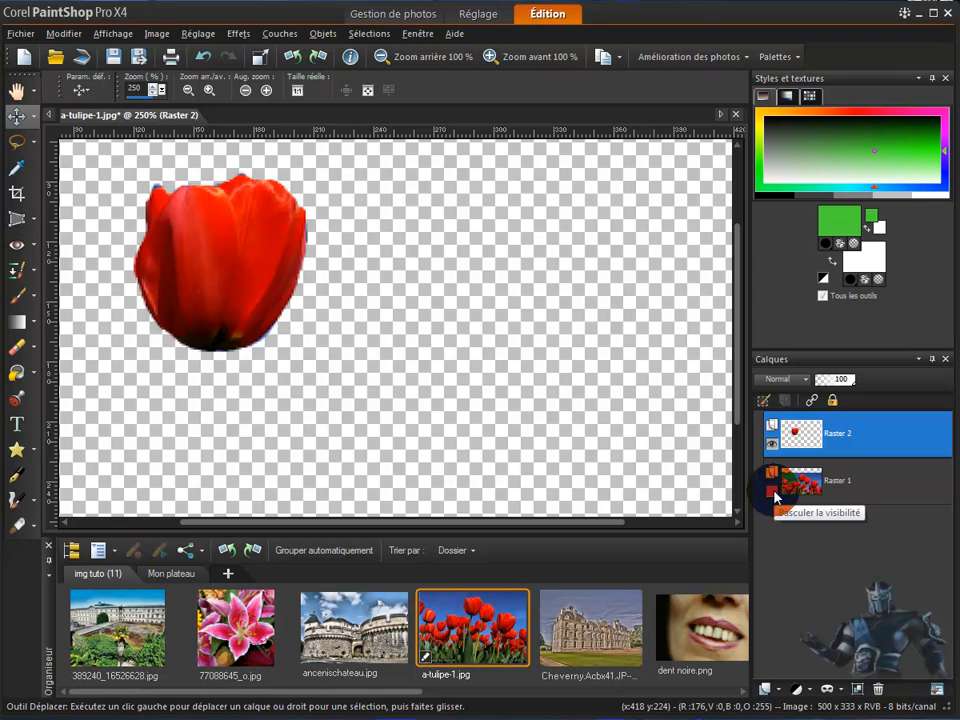
{"action": "left_click", "coordinate": [775, 494]}
{"action": "left_click", "coordinate": [773, 442]}
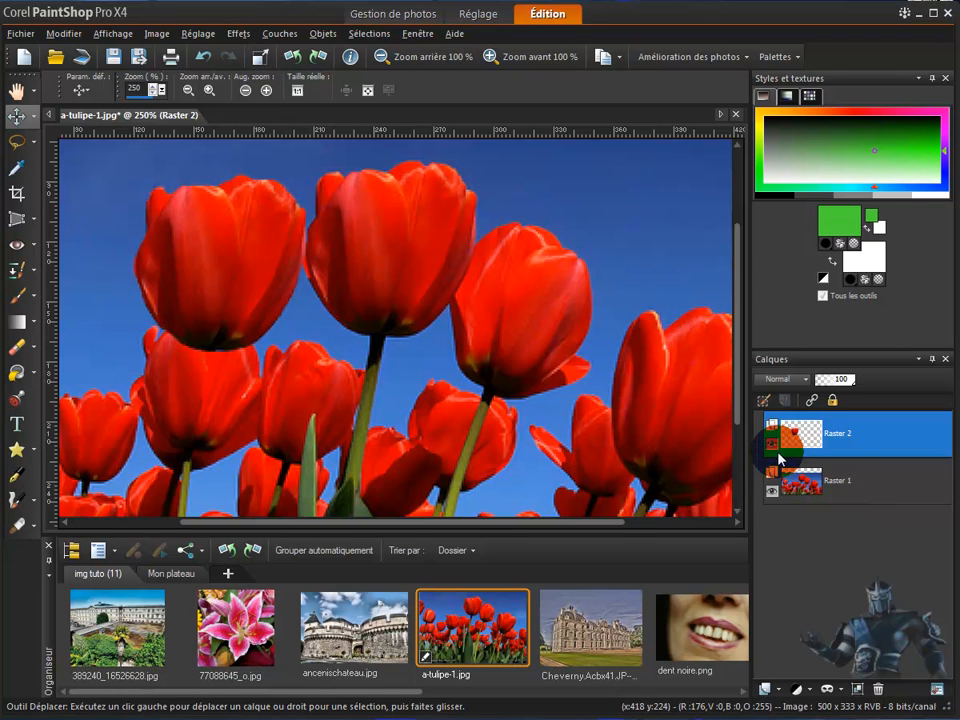
{"action": "left_click", "coordinate": [776, 445]}
{"action": "left_click", "coordinate": [776, 445]}
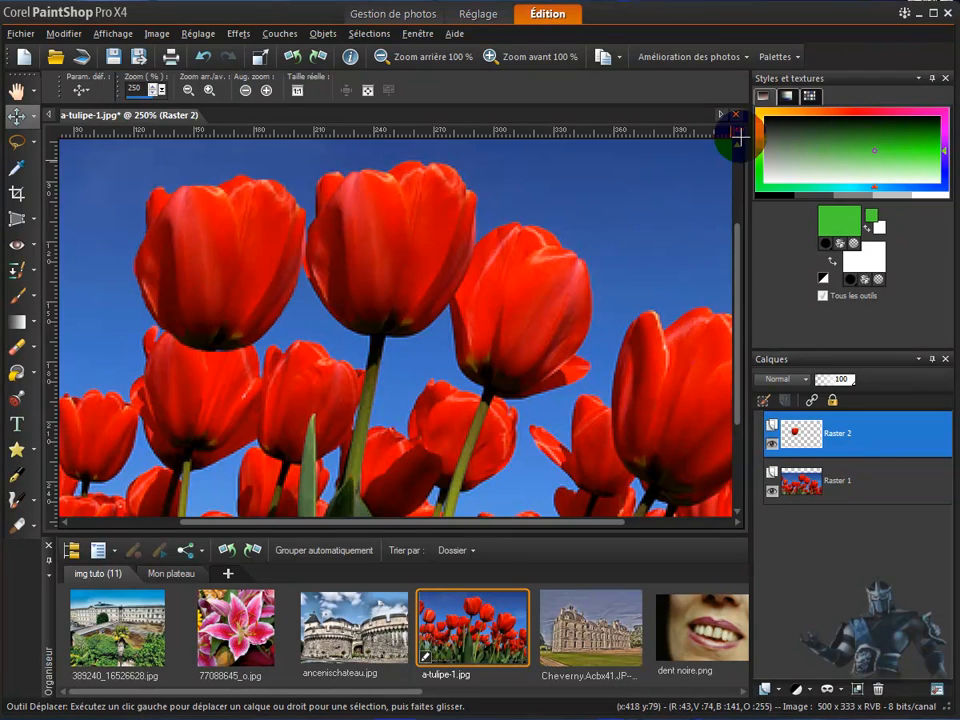
- Close the tulip photo without saving its changes and open the lily photo 77088645_o.jpg
{"action": "left_click", "coordinate": [737, 118]}
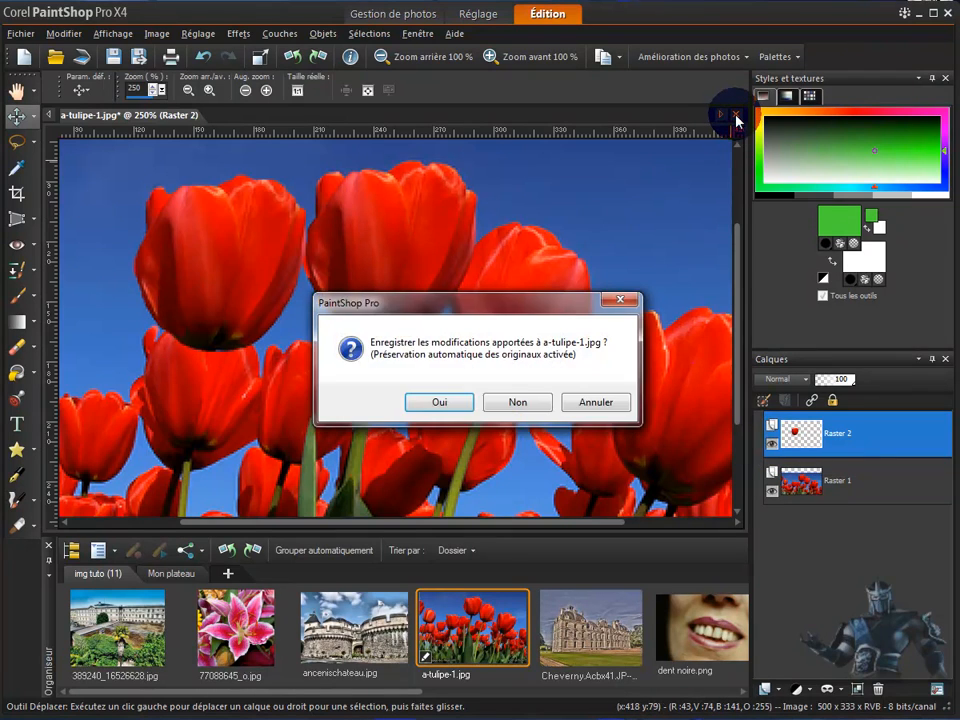
{"action": "left_click", "coordinate": [535, 400]}
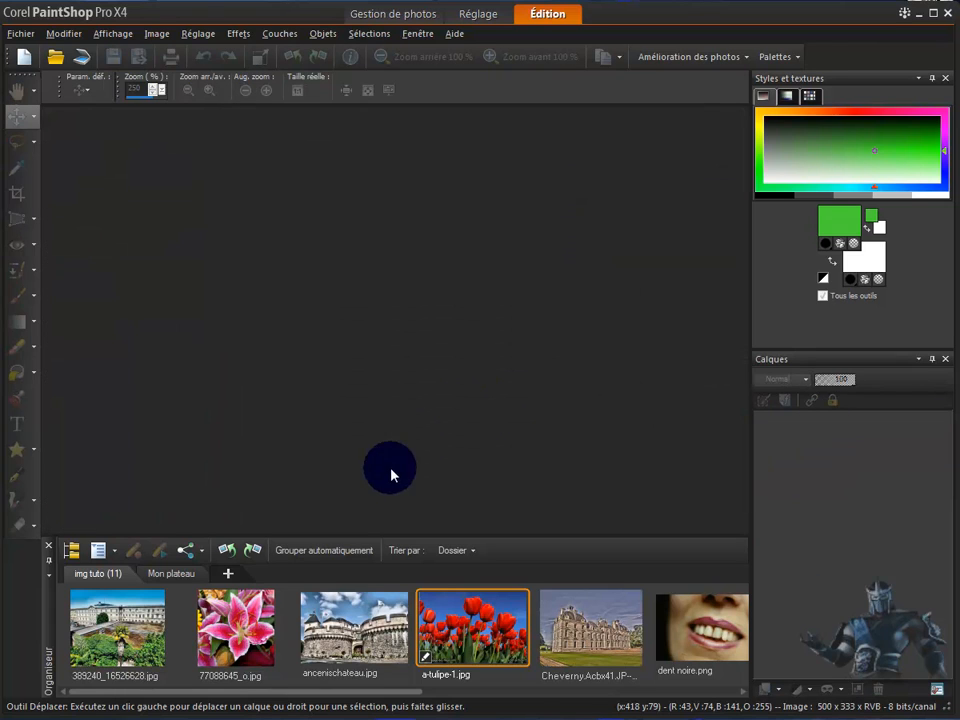
{"action": "left_click", "coordinate": [236, 628]}
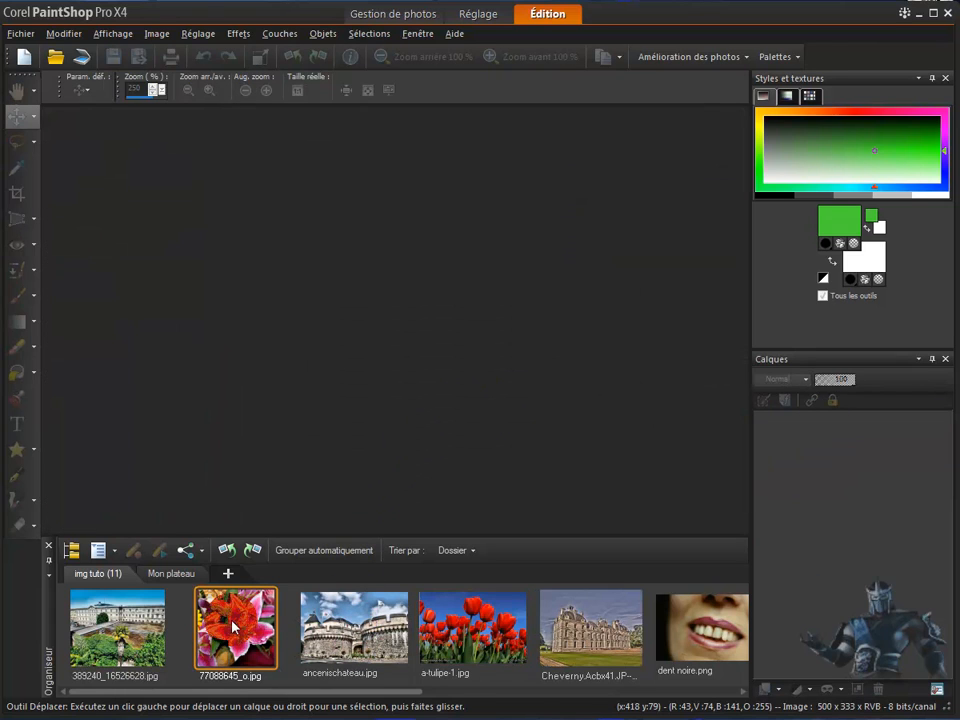
{"action": "left_click_drag", "start_coordinate": [390, 278], "coordinate": [389, 274]}
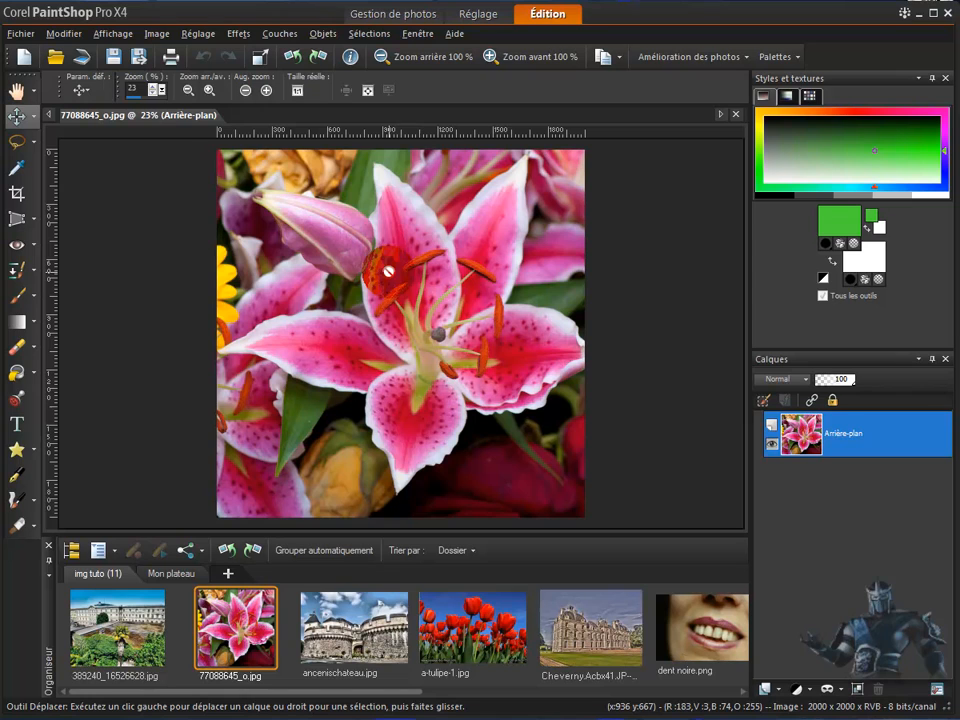
- Lasso an area between the lily's bud and upper-left petal, shift it downward, and undo the changes
{"action": "left_click", "coordinate": [36, 168]}
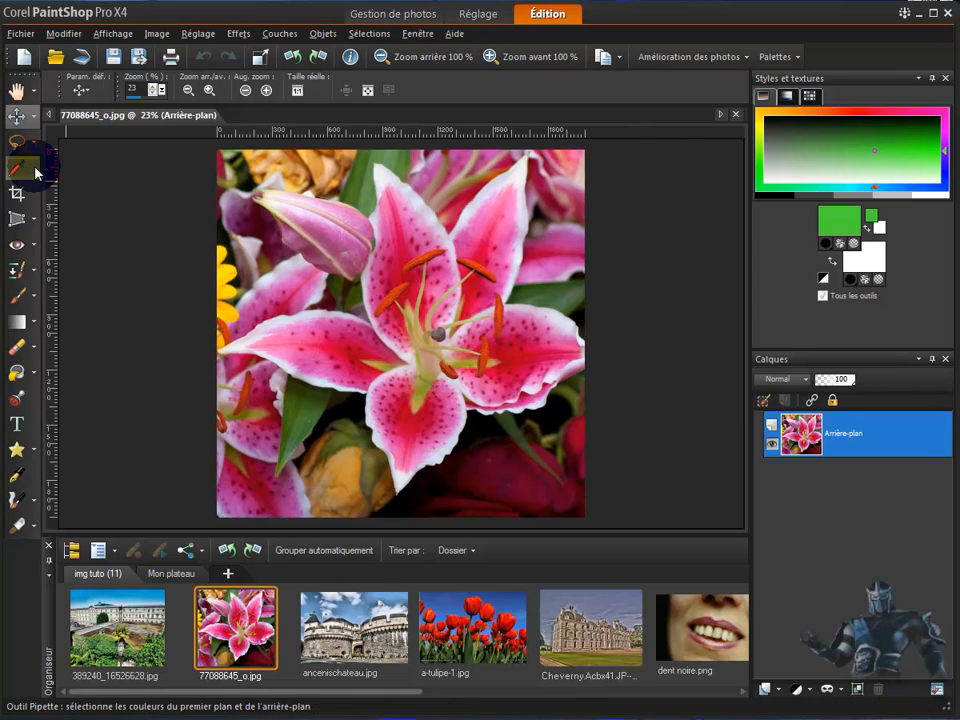
{"action": "left_click", "coordinate": [18, 141]}
{"action": "mouse_move", "coordinate": [293, 238]}
{"action": "left_mouse_down"}
{"action": "mouse_move", "coordinate": [298, 290]}
{"action": "mouse_move", "coordinate": [405, 291]}
{"action": "mouse_move", "coordinate": [417, 228]}
{"action": "mouse_move", "coordinate": [292, 222]}
{"action": "mouse_move", "coordinate": [323, 285]}
{"action": "left_mouse_up"}
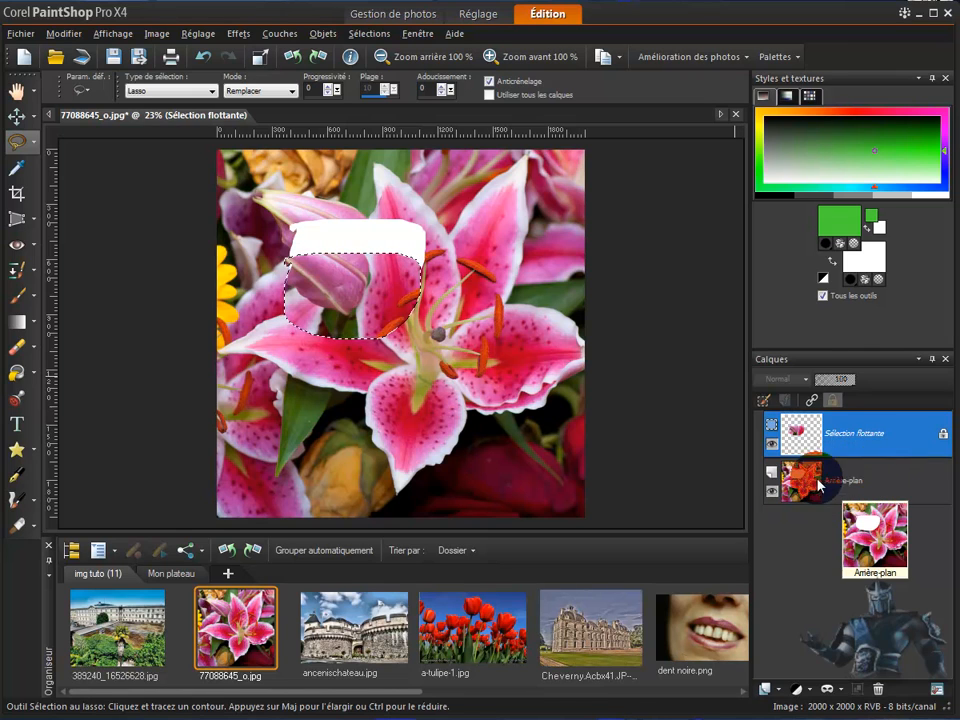
{"action": "left_click", "coordinate": [206, 57]}
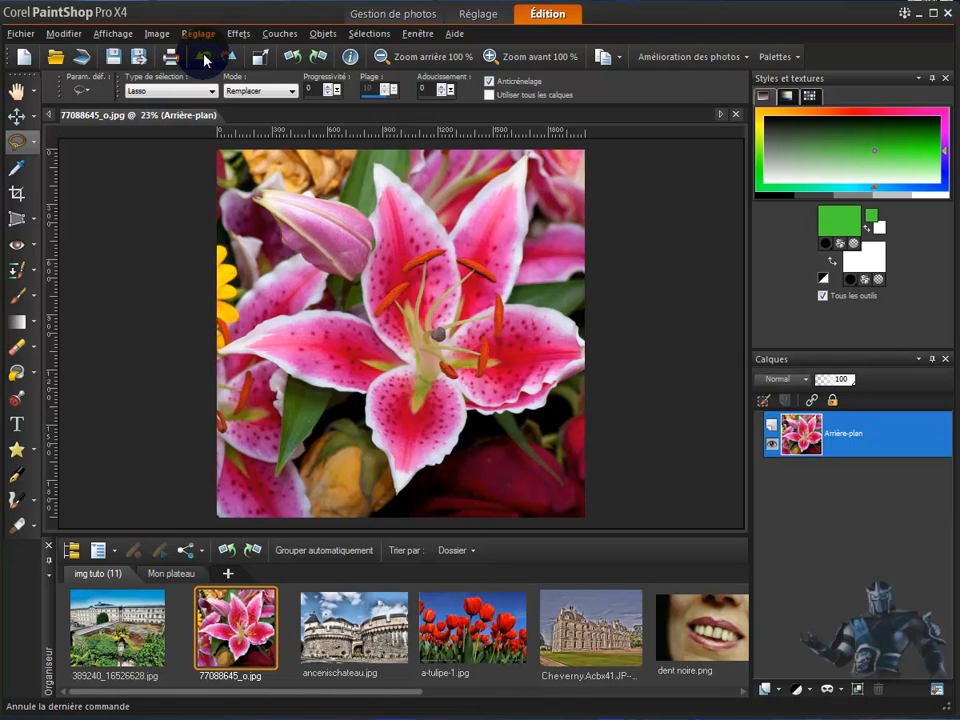
- Reopen a-tulipe-1.jpg and convert its background into a raster layer through the layer properties
{"action": "double_click", "coordinate": [462, 628]}
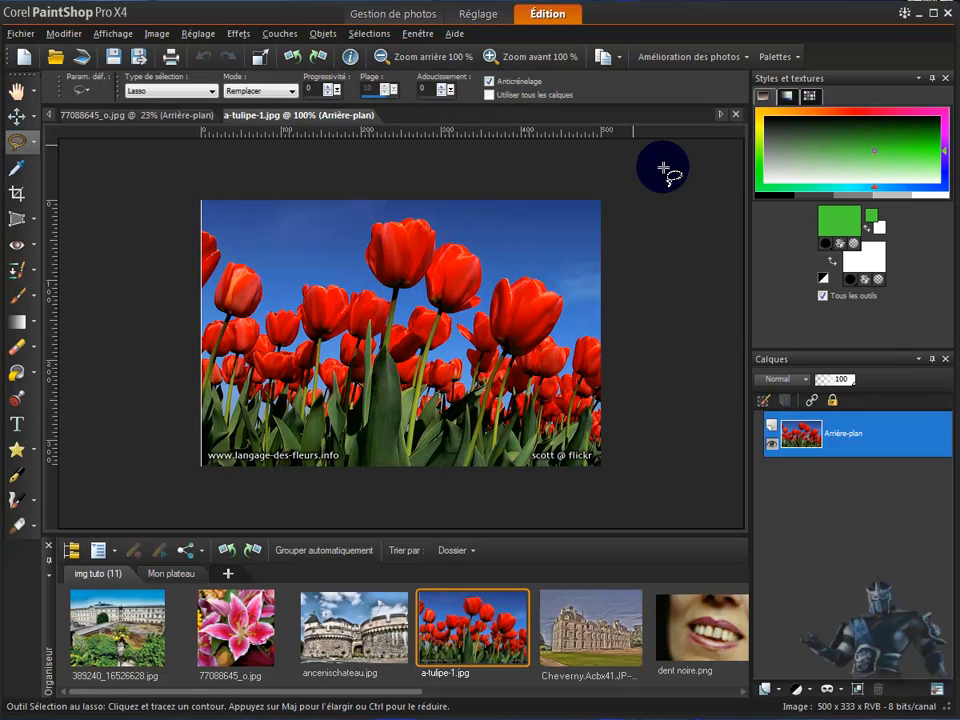
{"action": "double_click", "coordinate": [848, 438]}
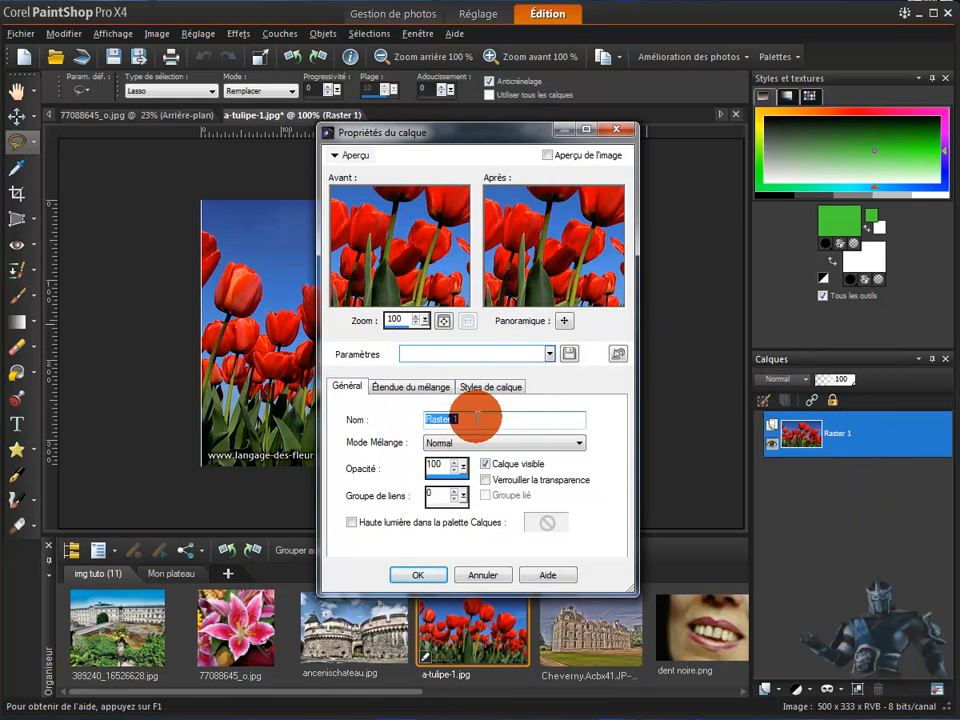
{"action": "left_click", "coordinate": [418, 574]}
{"action": "left_click", "coordinate": [851, 454]}
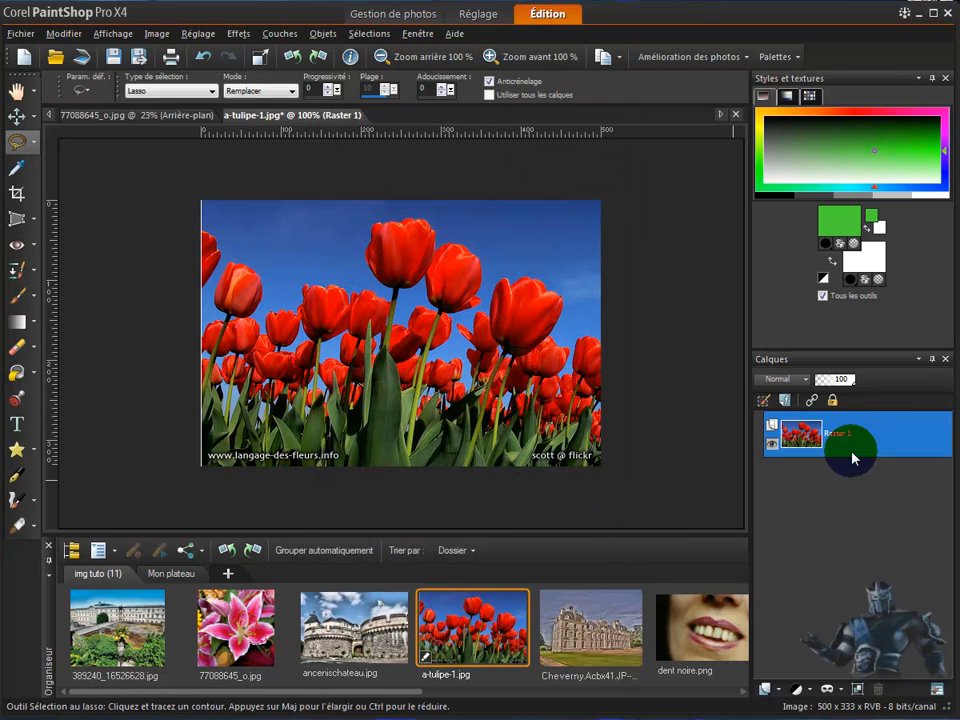
{"action": "left_click_drag", "start_coordinate": [855, 447], "coordinate": [765, 400]}
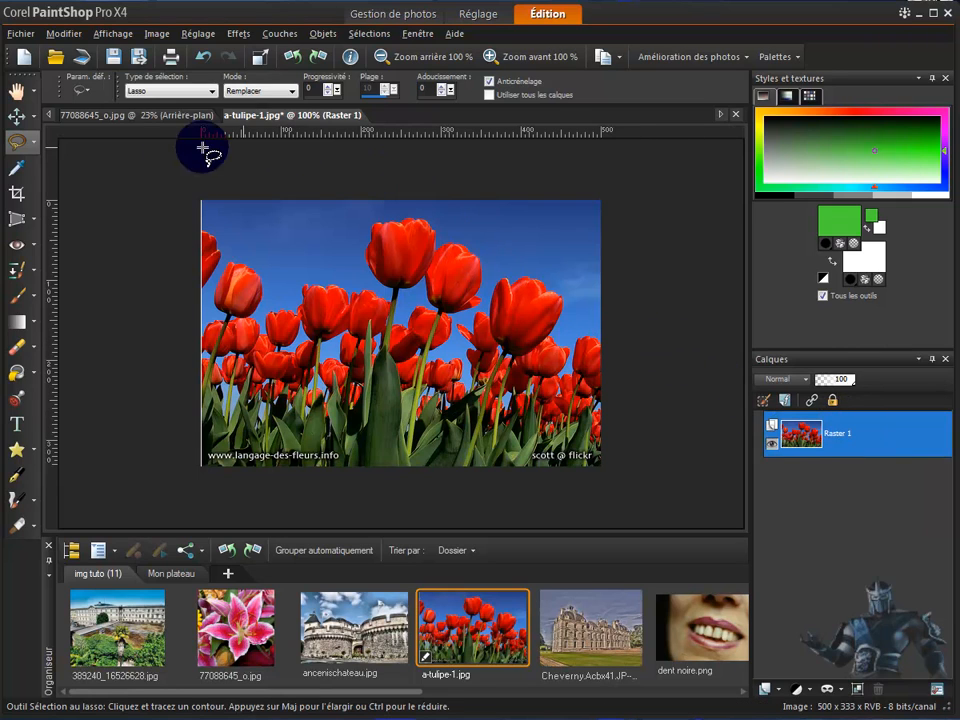
- Select the blue sky with the Magic Wand at tolerance 20, adding the small sky gap between the left-hand tulips
{"action": "left_click", "coordinate": [33, 143]}
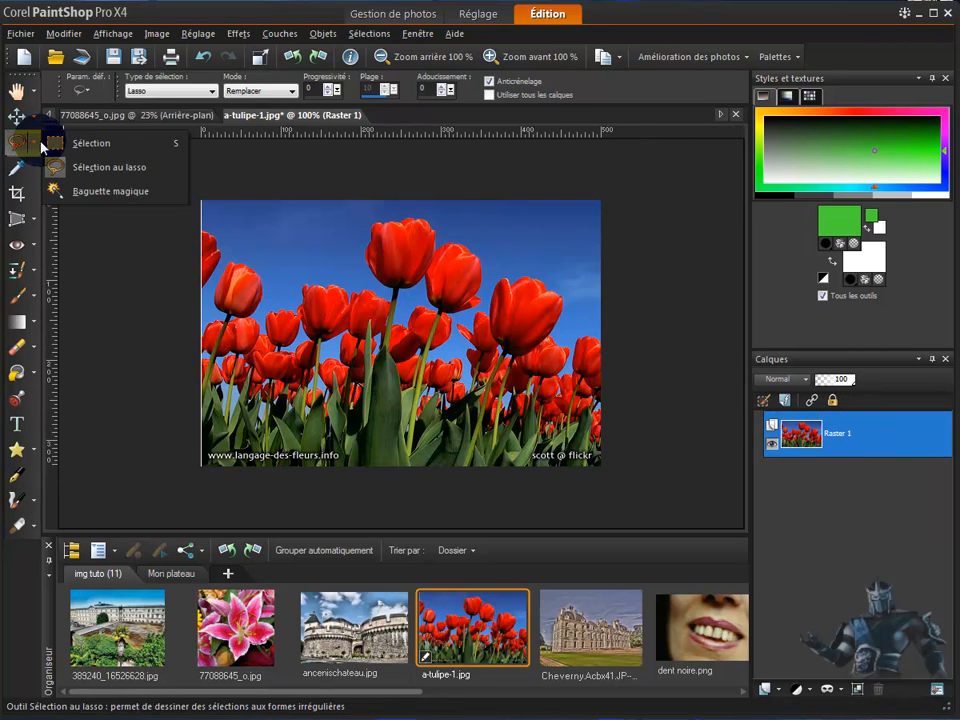
{"action": "left_click", "coordinate": [107, 192]}
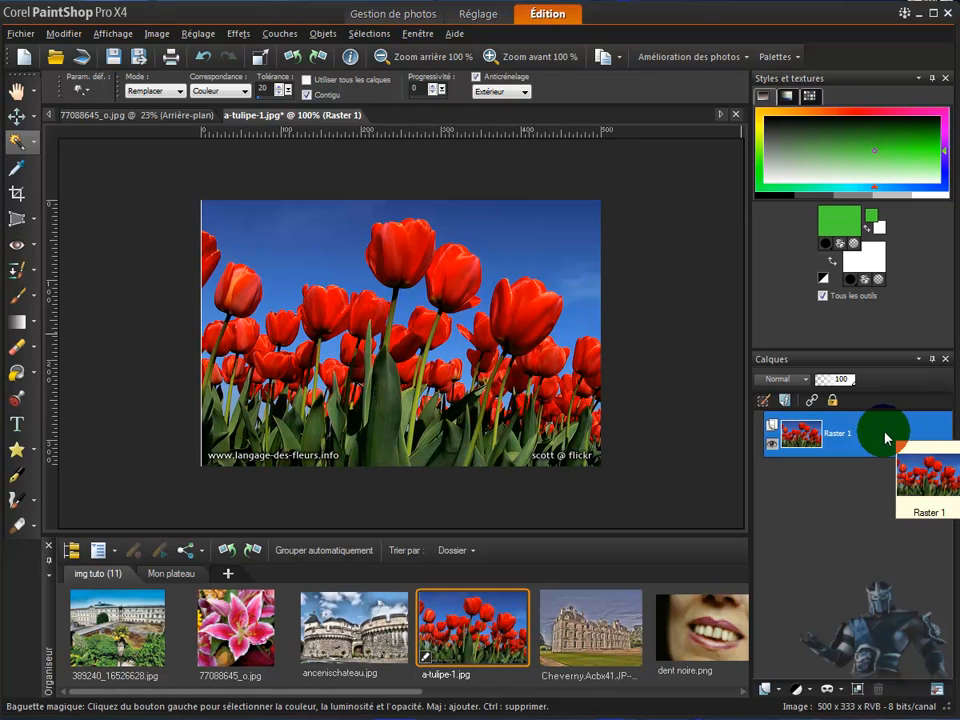
{"action": "left_click", "coordinate": [545, 63]}
{"action": "left_click", "coordinate": [545, 63]}
{"action": "left_click", "coordinate": [545, 63]}
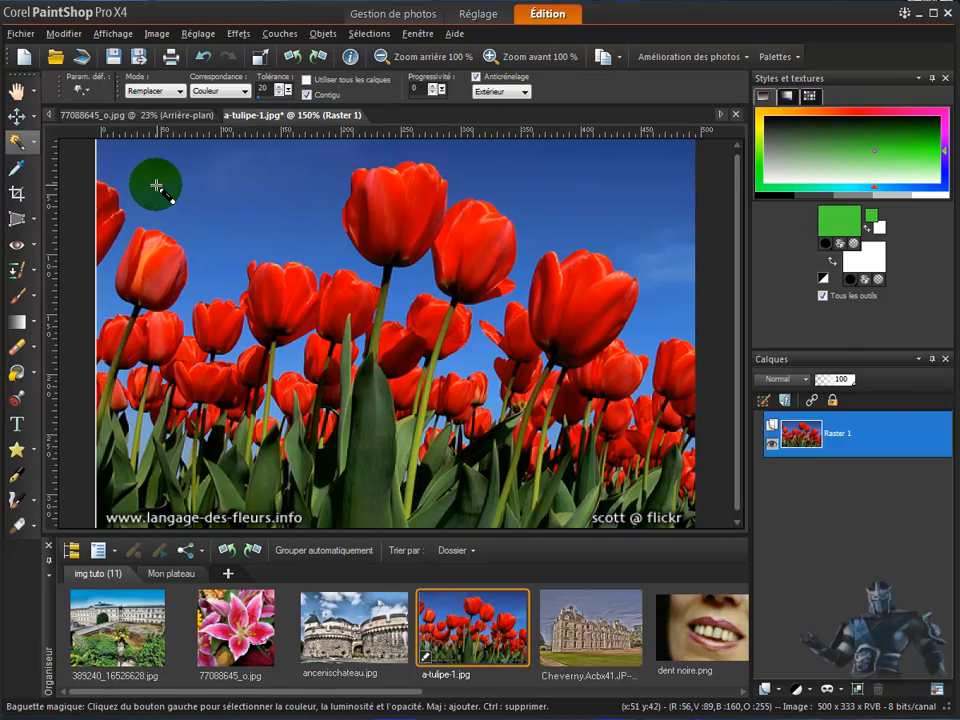
{"action": "left_click", "coordinate": [193, 186]}
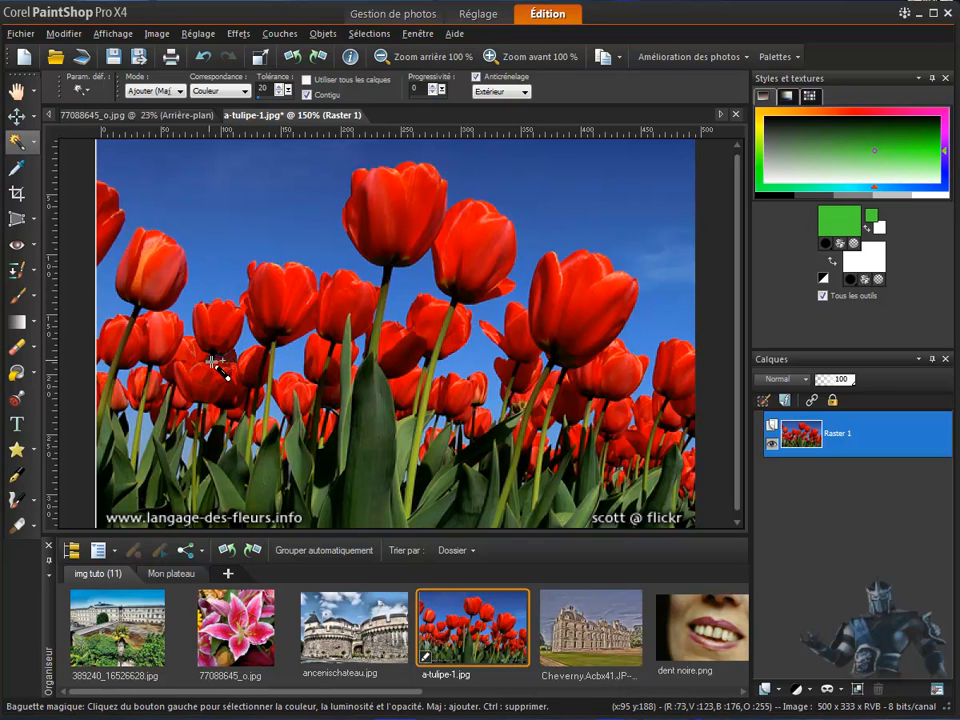
{"action": "left_click", "coordinate": [213, 361]}
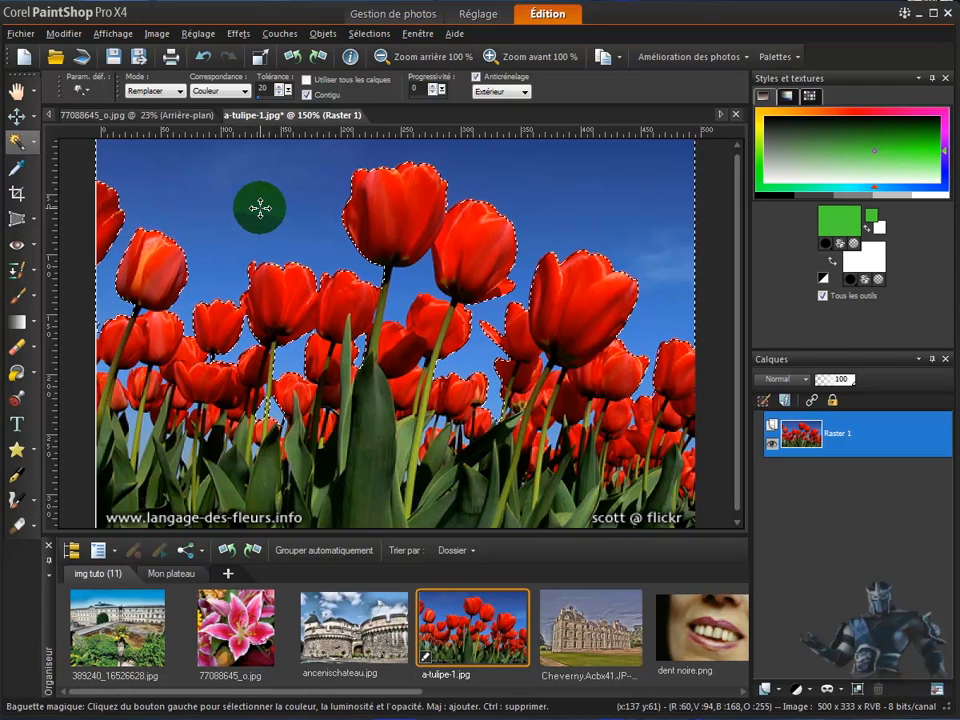
- Delete the selected sky, and select and delete the remaining blue area between the two tallest tulips
{"action": "key", "text": "Delete"}
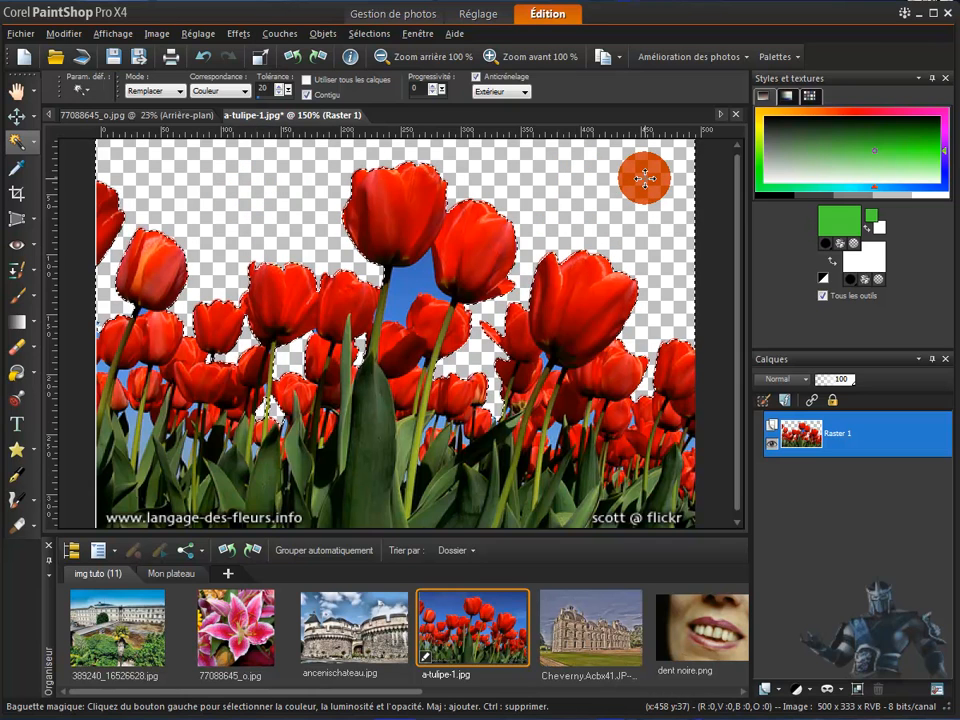
{"action": "left_click", "coordinate": [412, 283]}
{"action": "key", "text": "Delete"}
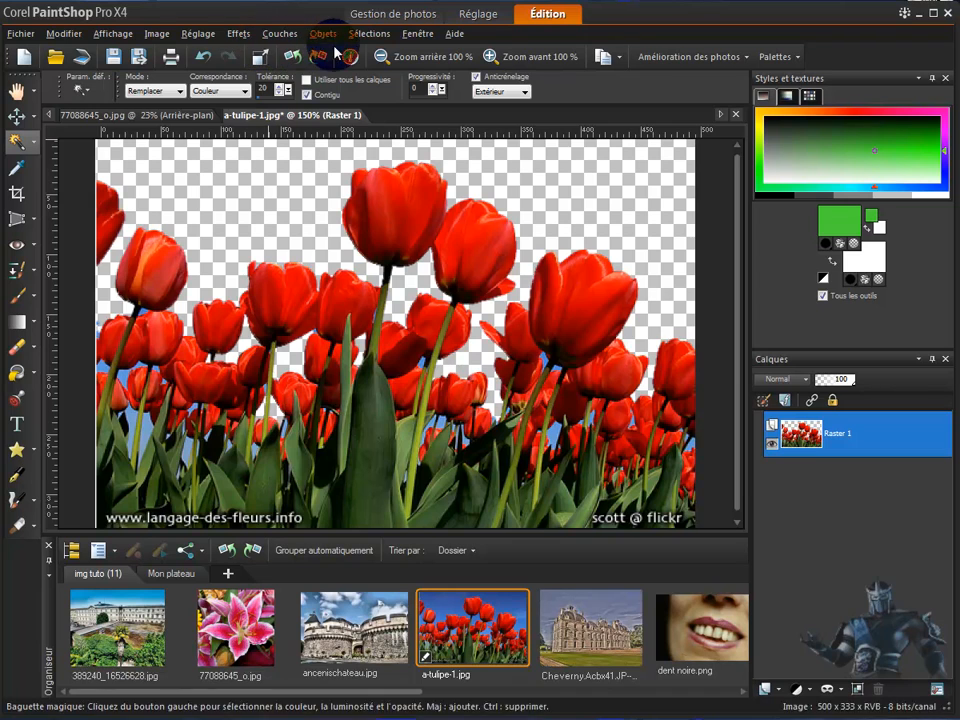
- Undo both sky deletions and deselect the sky
{"action": "left_click", "coordinate": [204, 57]}
{"action": "left_click", "coordinate": [204, 57]}
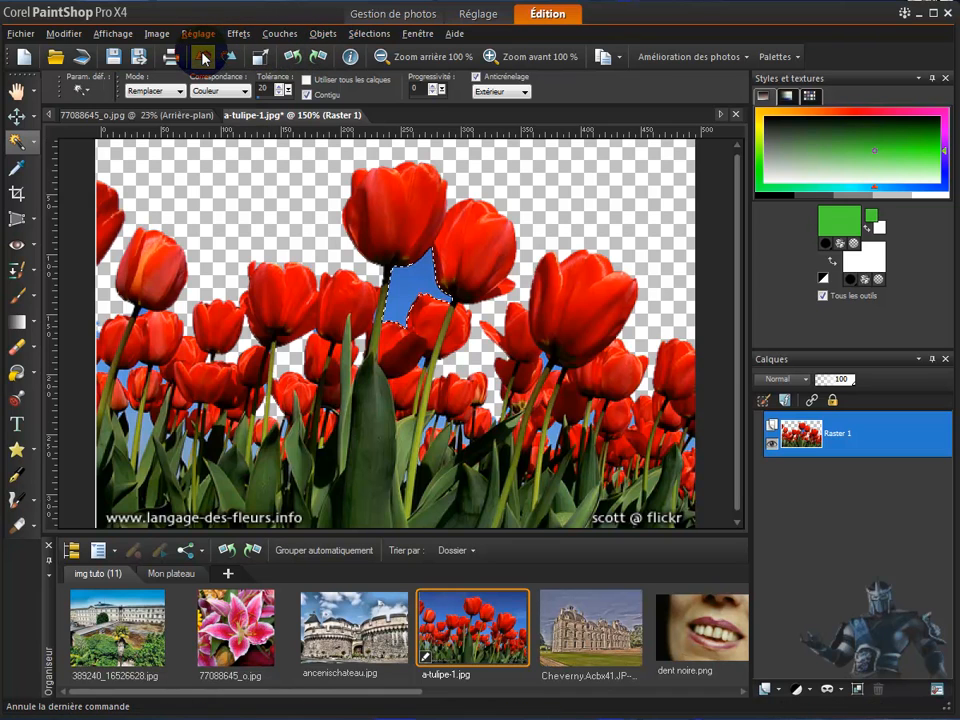
{"action": "left_click", "coordinate": [204, 58]}
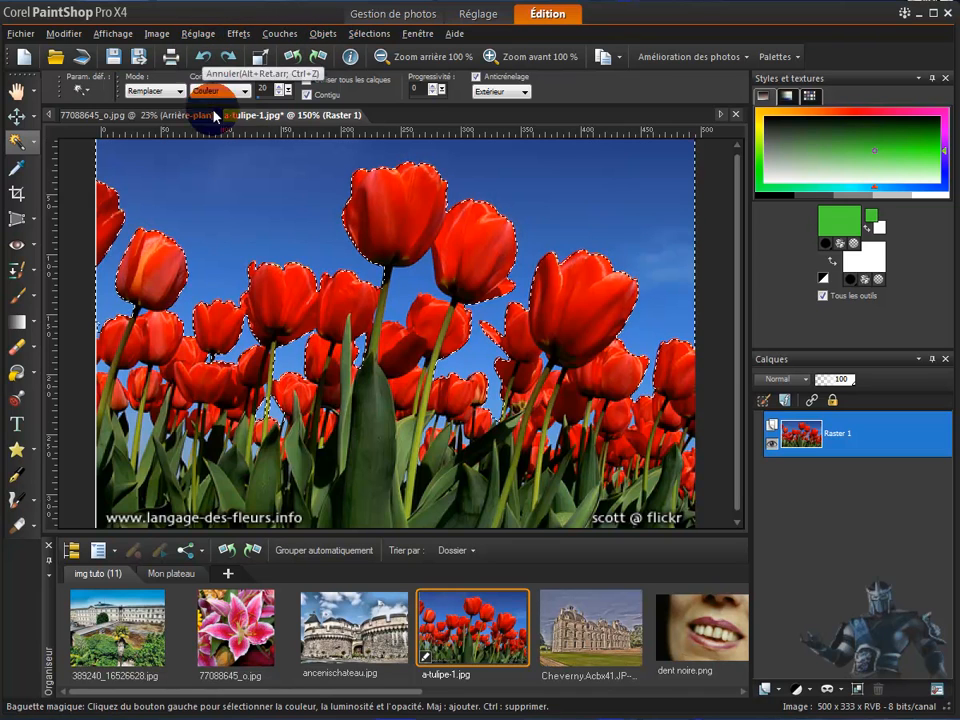
{"action": "right_click", "coordinate": [241, 189]}
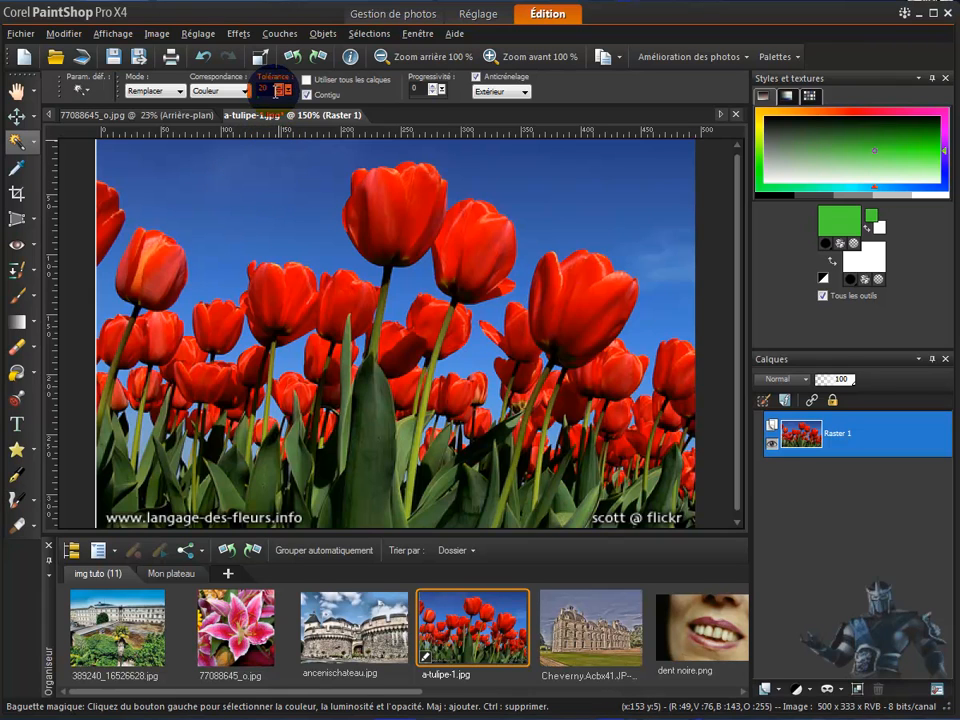
- Select the blue sky with the Magic Wand at tolerance 69 and move it down over the lower part of the tulips
{"action": "left_click_drag", "start_coordinate": [289, 93], "coordinate": [308, 92]}
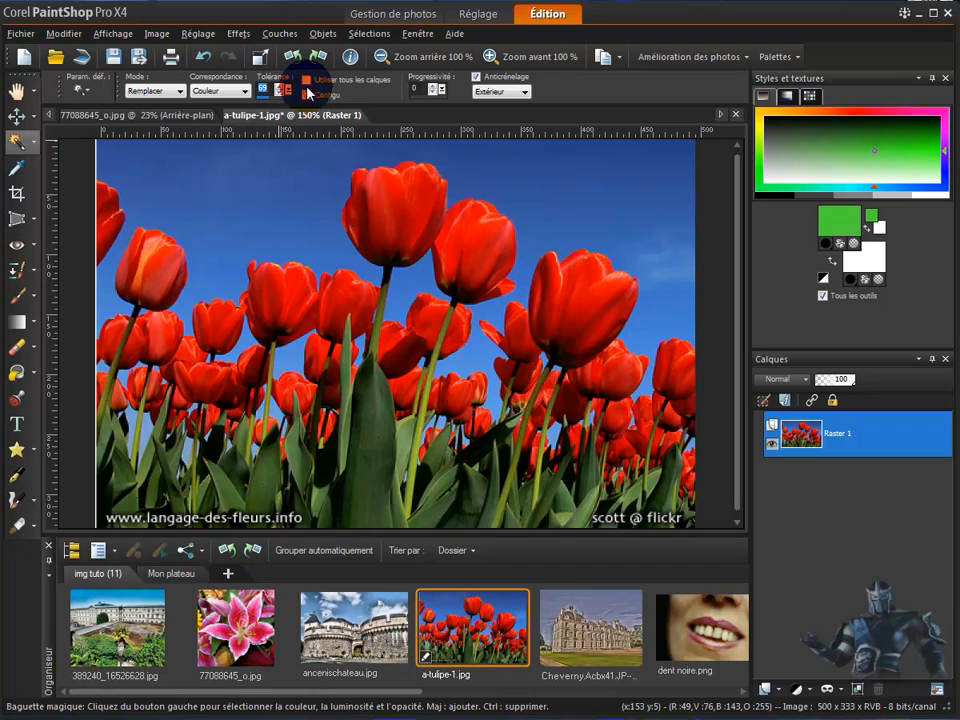
{"action": "left_click", "coordinate": [254, 188]}
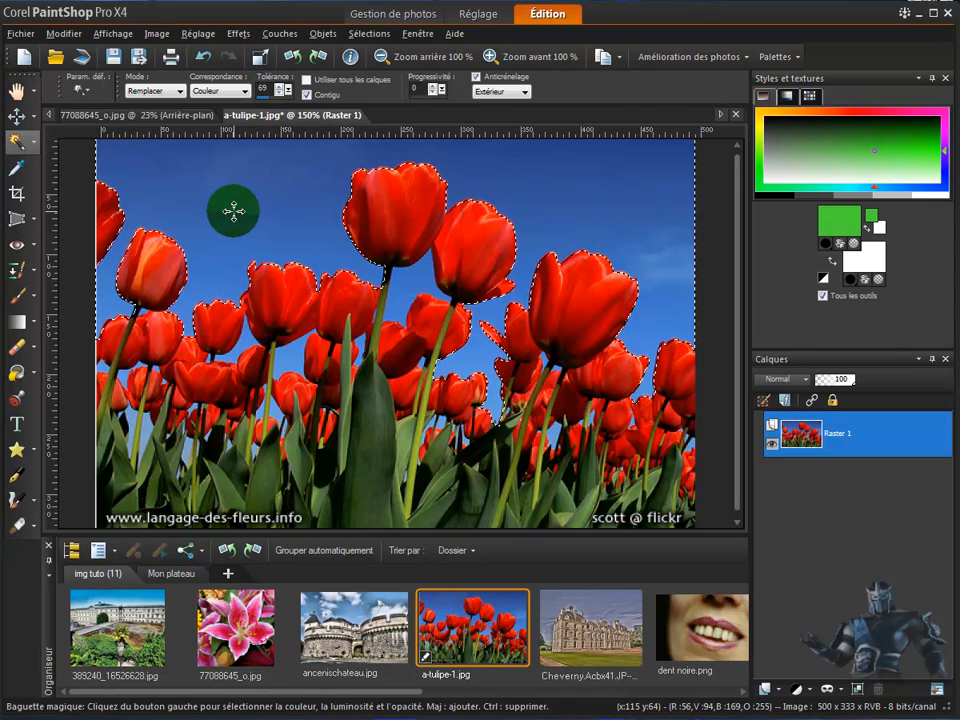
{"action": "key", "text": "Delete"}
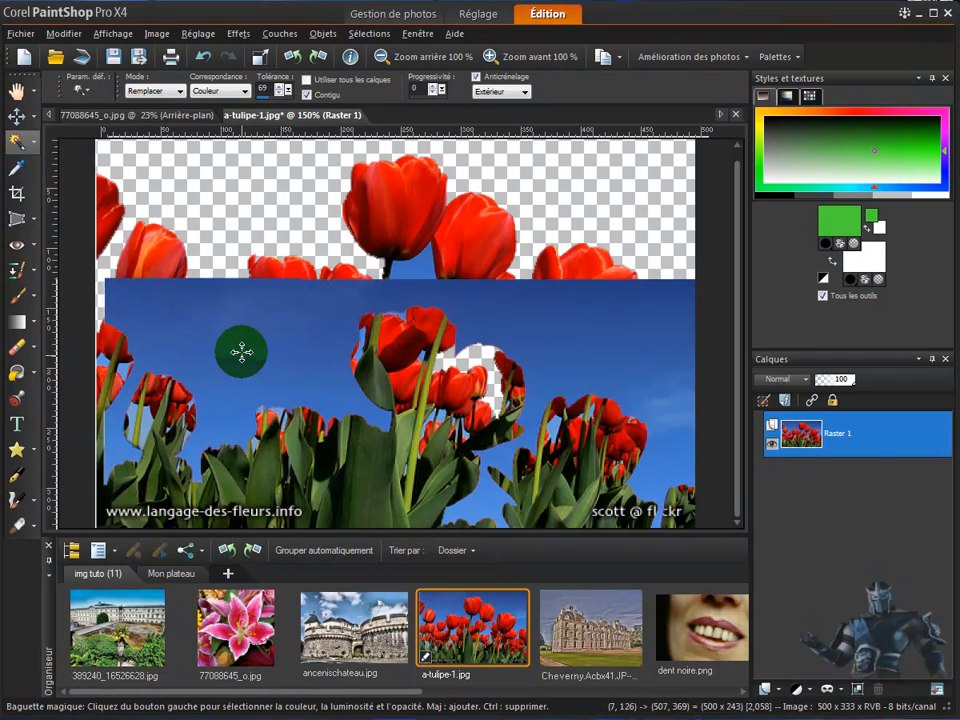
{"action": "left_click_drag", "start_coordinate": [231, 297], "coordinate": [236, 390]}
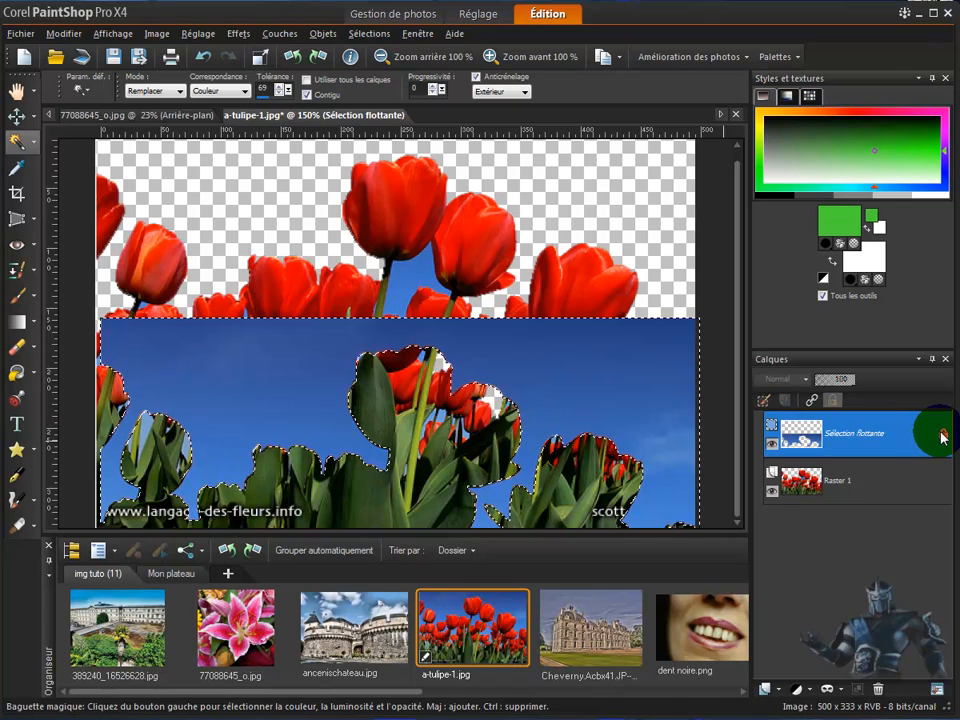
- Deselect the moved sky and undo the deselection, and hide and show the floating selection layer again
{"action": "key", "text": "ctrl+d"}
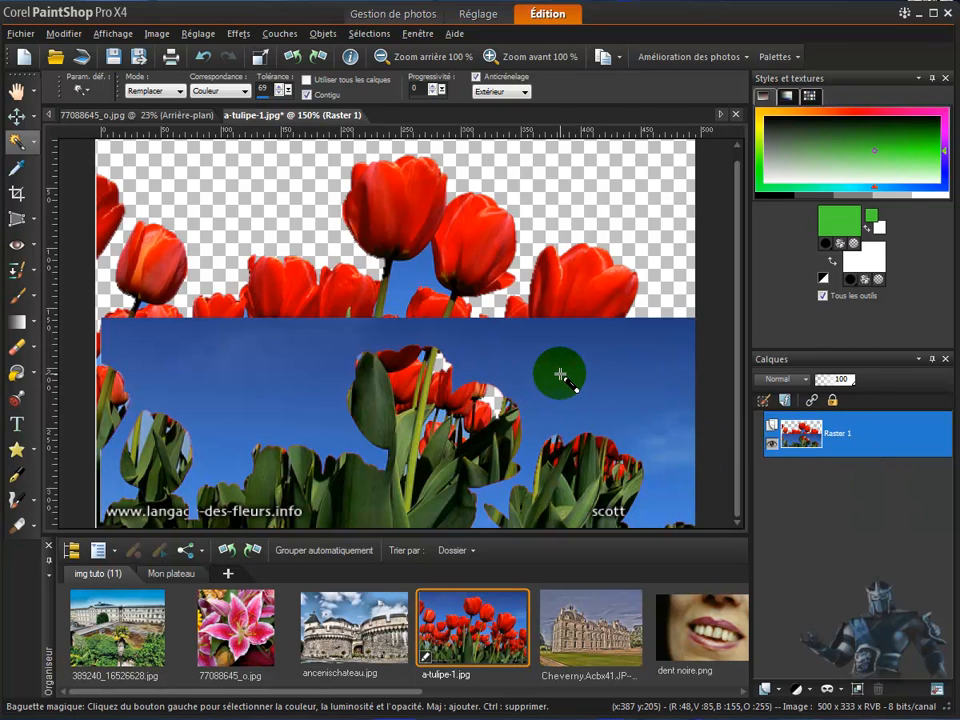
{"action": "left_click", "coordinate": [200, 59]}
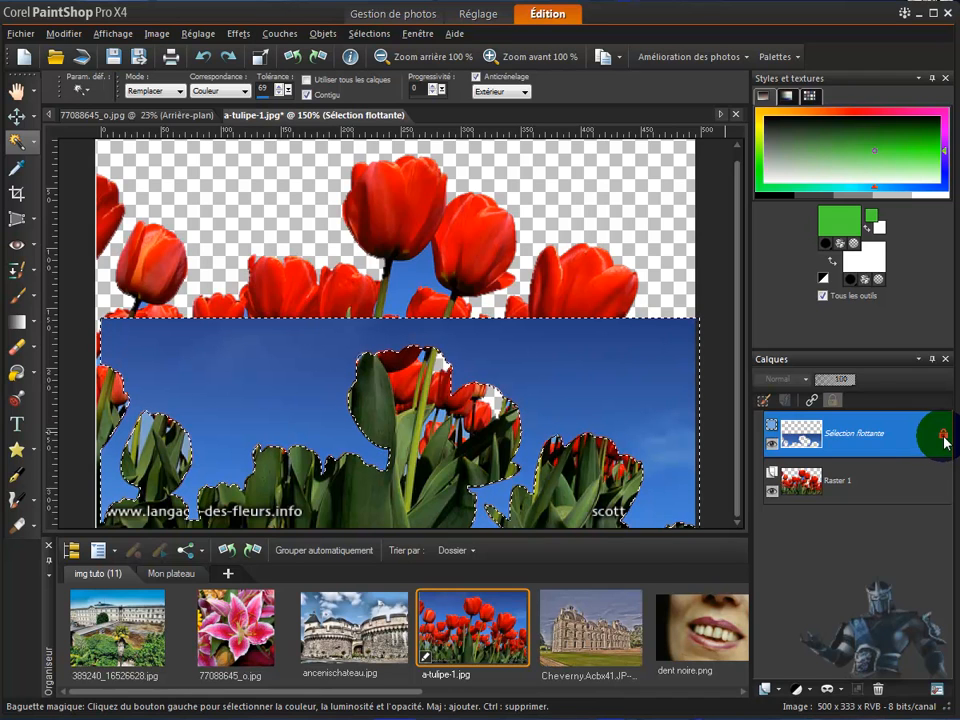
{"action": "right_click", "coordinate": [849, 435]}
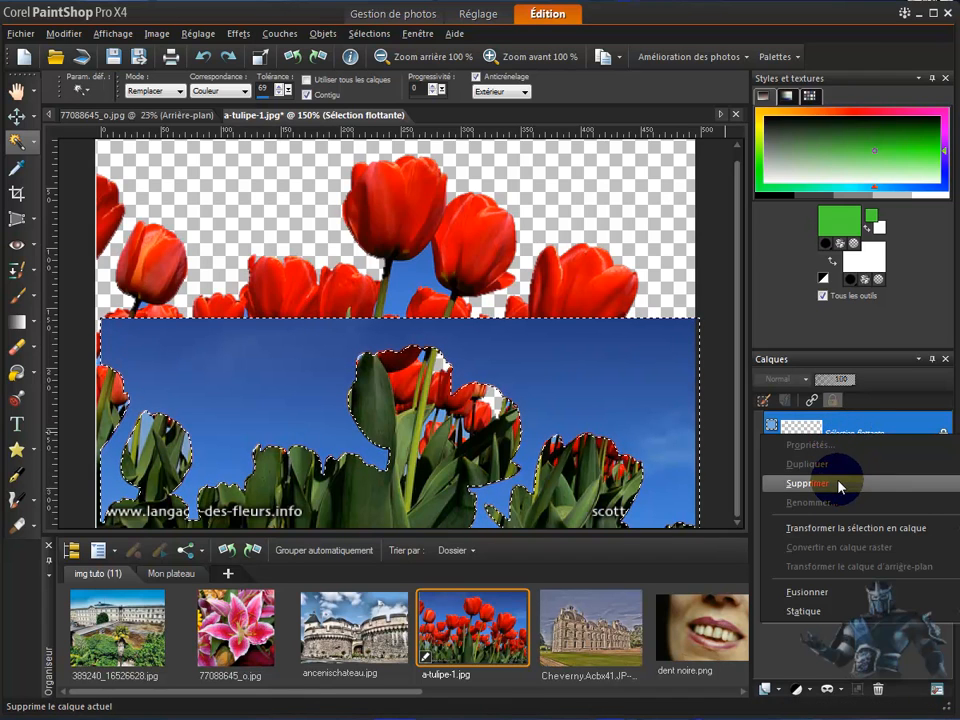
{"action": "left_click", "coordinate": [872, 428]}
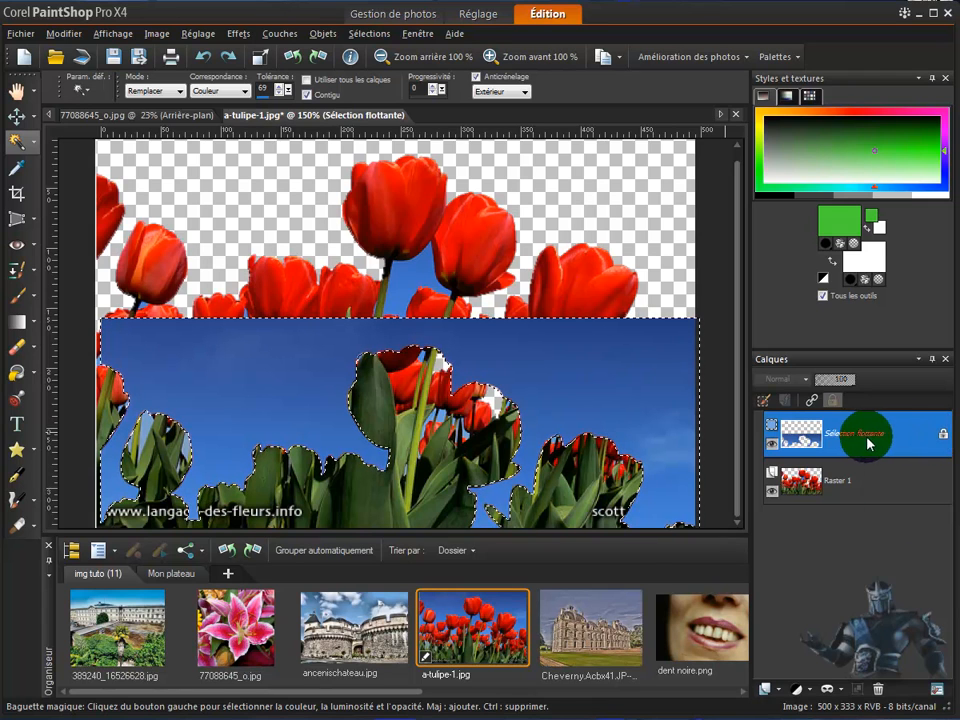
{"action": "left_click", "coordinate": [771, 452]}
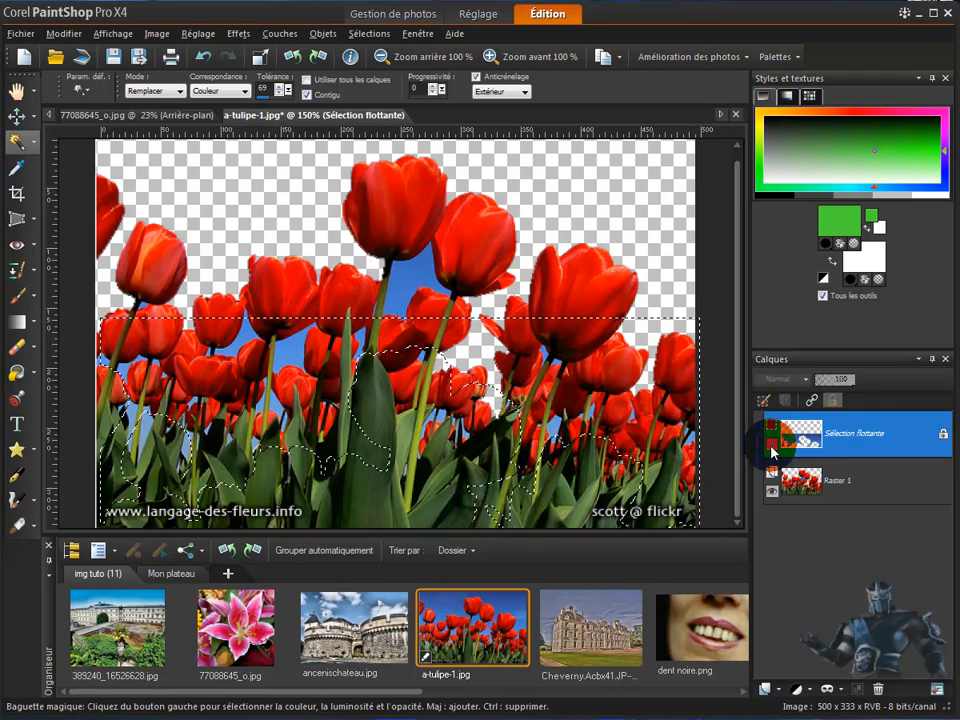
{"action": "left_click", "coordinate": [771, 450]}
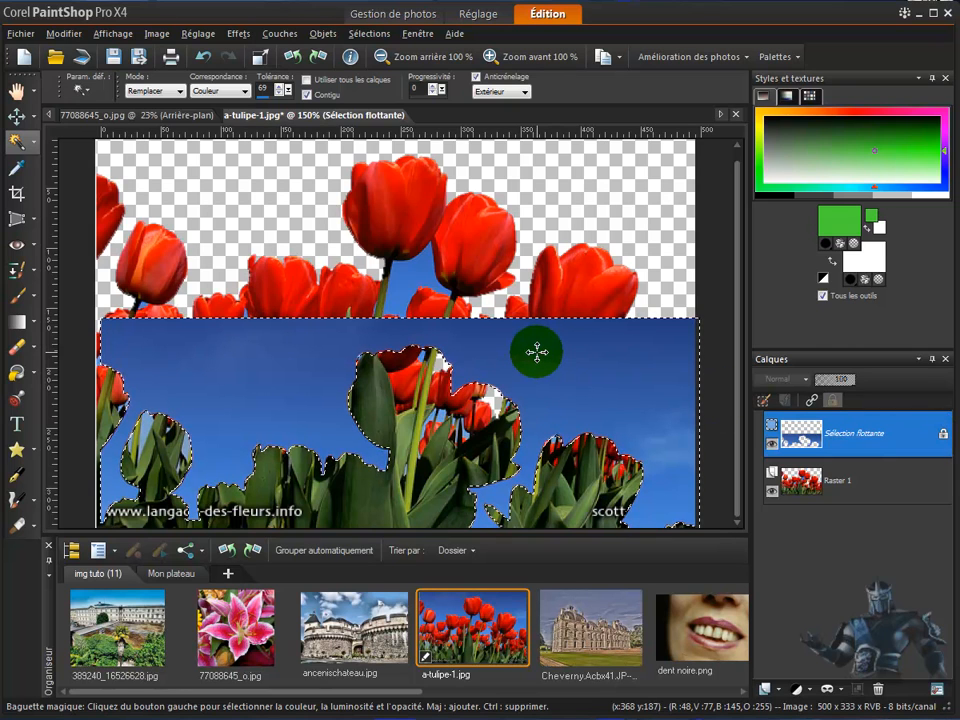
- Move the floating sky back up behind the tall tulips, near its original position, and deselect it to merge it into Raster 1
{"action": "left_click_drag", "start_coordinate": [549, 352], "coordinate": [528, 156]}
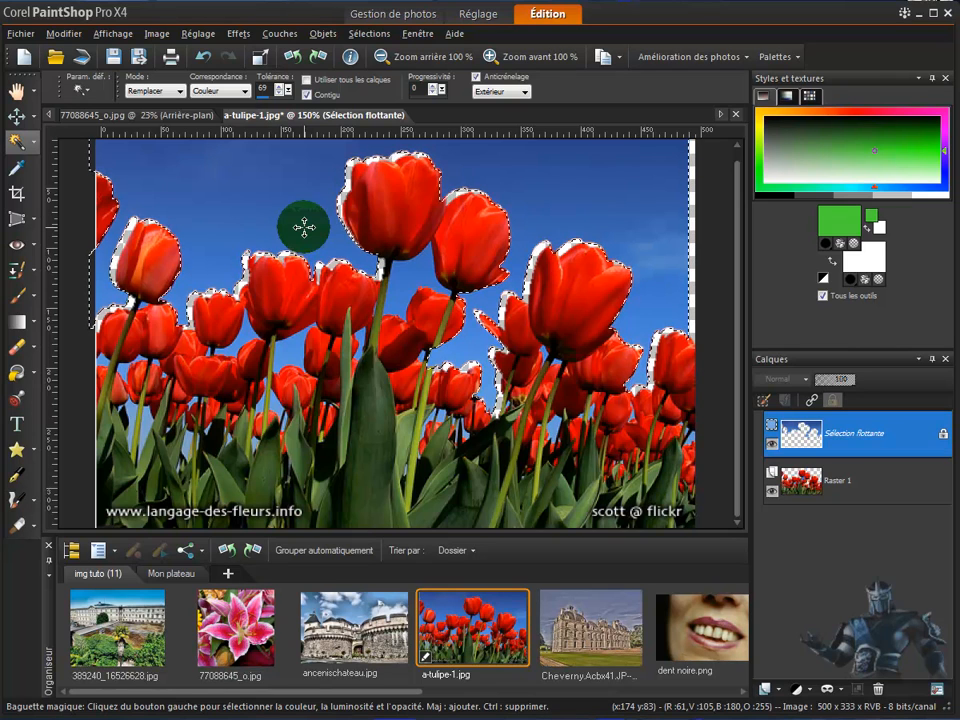
{"action": "key", "text": "ctrl+d"}
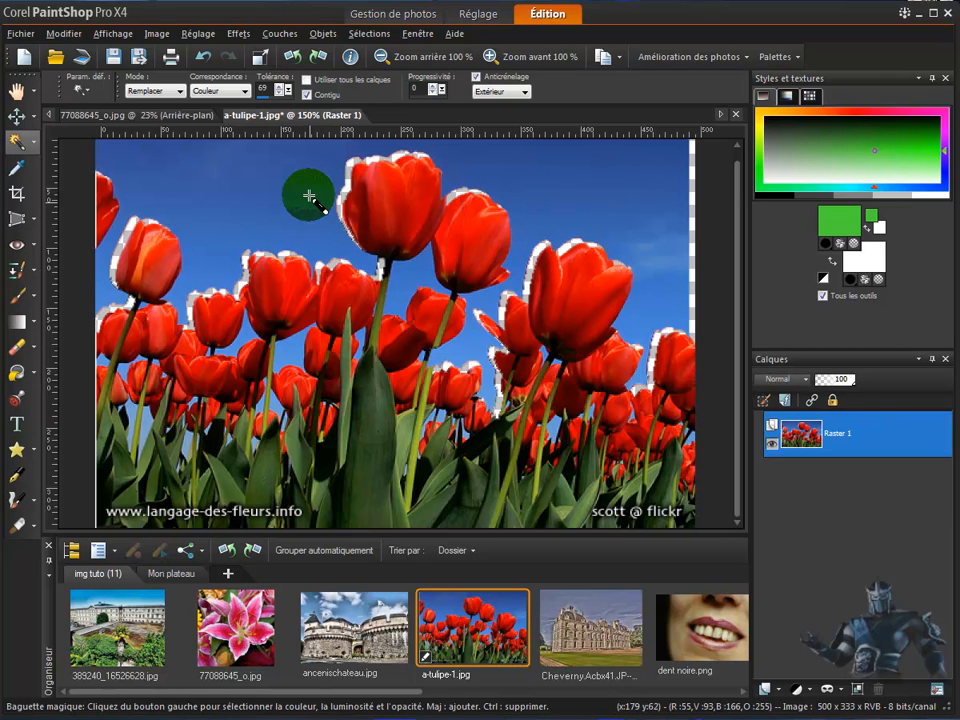